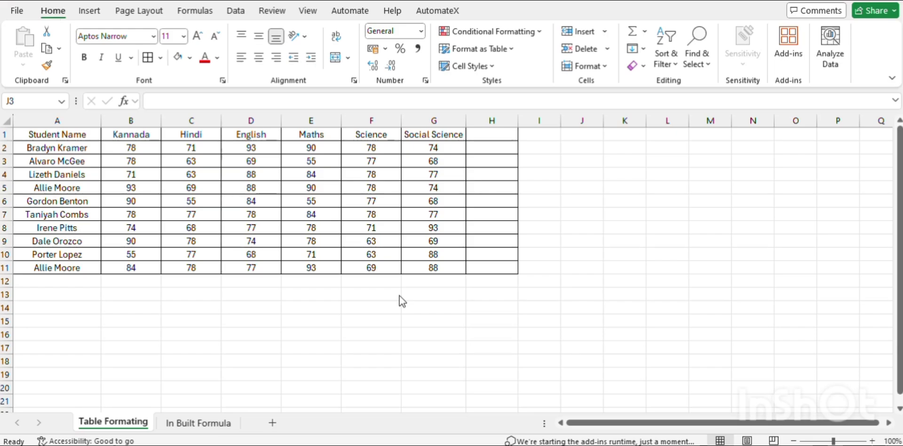
Switch to the Payout Summary workbook to view its Dashboard sheet, and return to Book1
{"action": "mouse_move", "coordinate": [464, 444]}
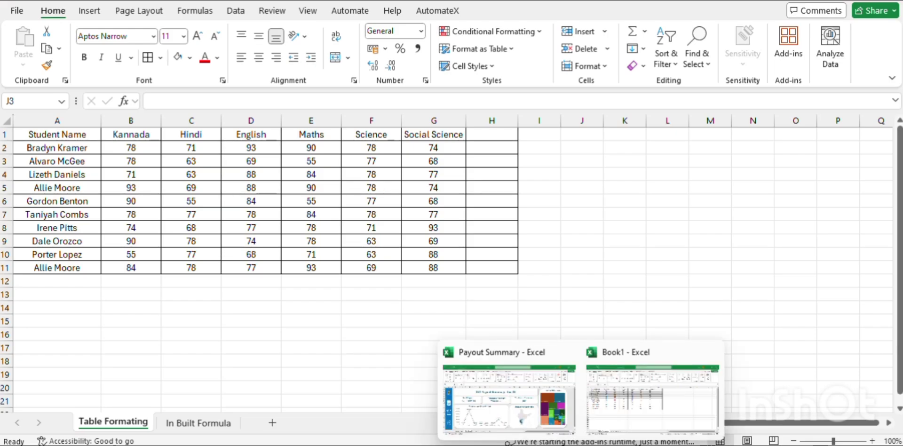
{"action": "left_click", "coordinate": [528, 411]}
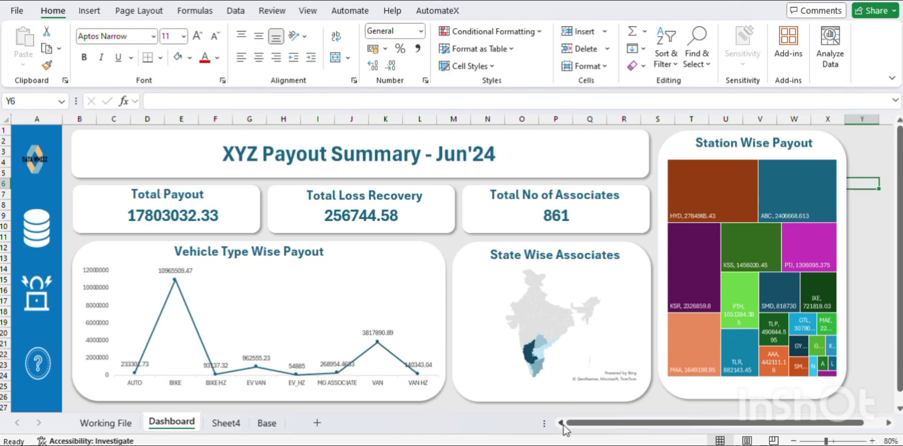
{"action": "mouse_move", "coordinate": [565, 445]}
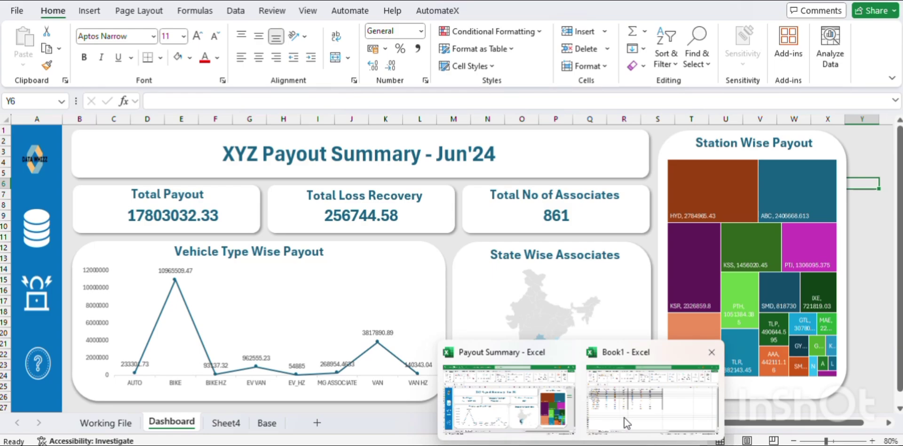
{"action": "left_click", "coordinate": [625, 417]}
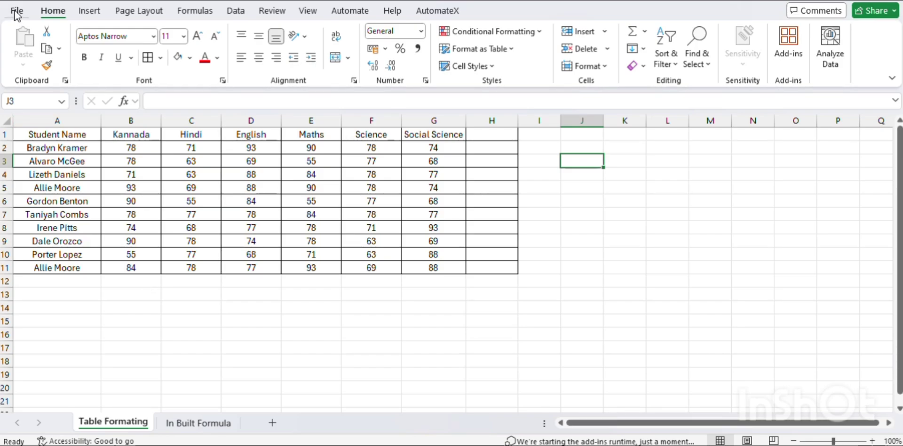
{"action": "left_click", "coordinate": [85, 12]}
{"action": "left_click", "coordinate": [54, 10]}
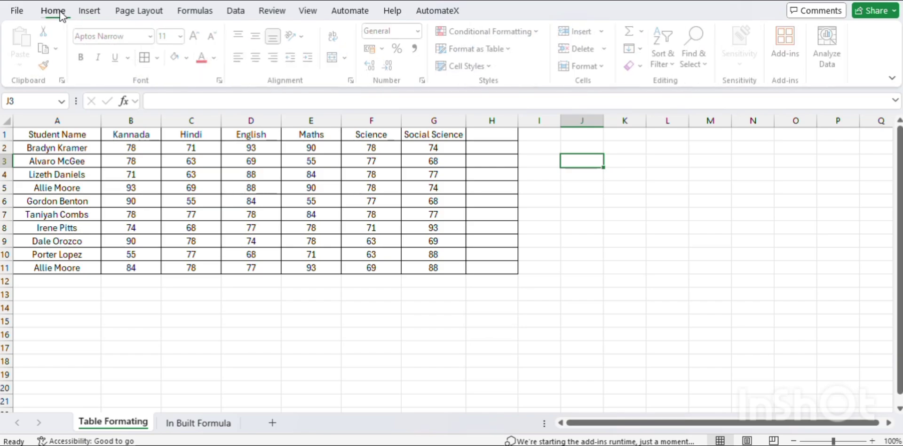
{"action": "left_click", "coordinate": [89, 14]}
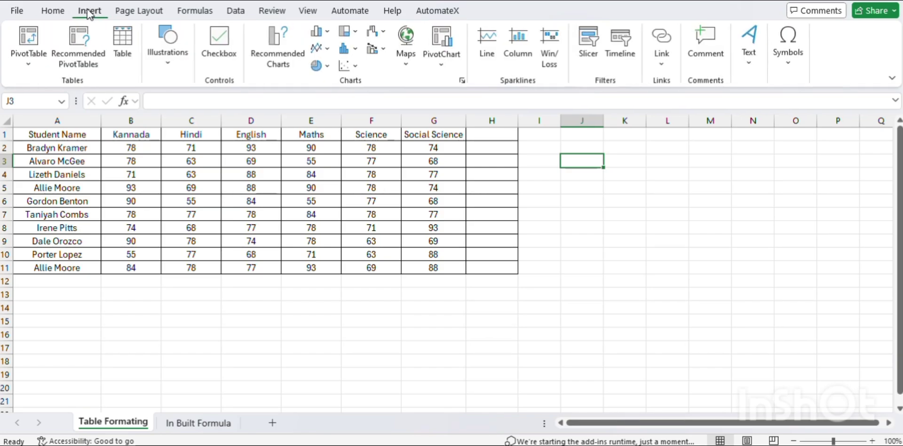
{"action": "left_click", "coordinate": [131, 17]}
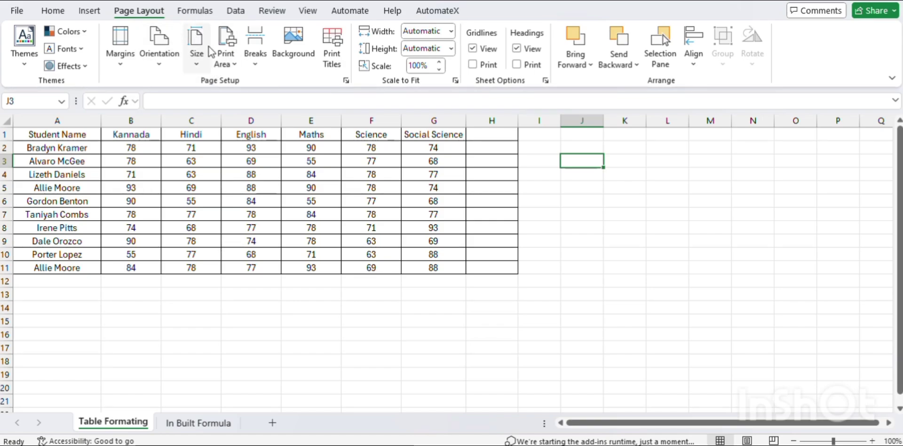
{"action": "left_click", "coordinate": [50, 12]}
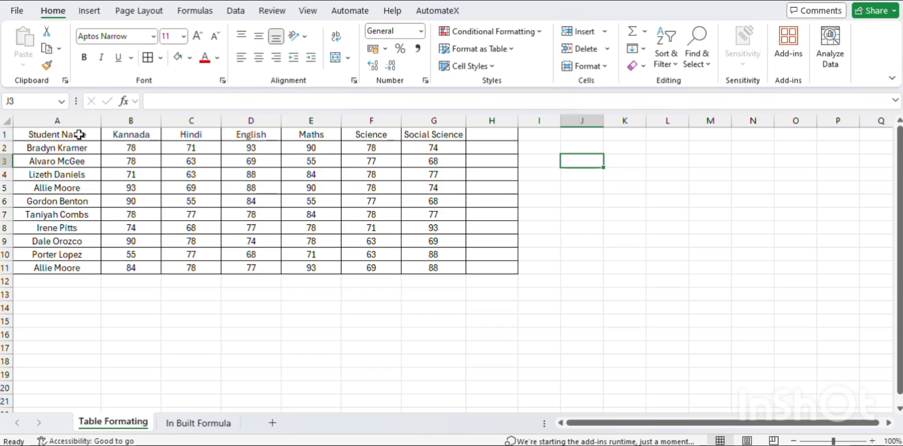
Fill the header row A1:G1 and the student names in A2:A11 with standard yellow
{"action": "left_click_drag", "start_coordinate": [79, 135], "coordinate": [435, 134]}
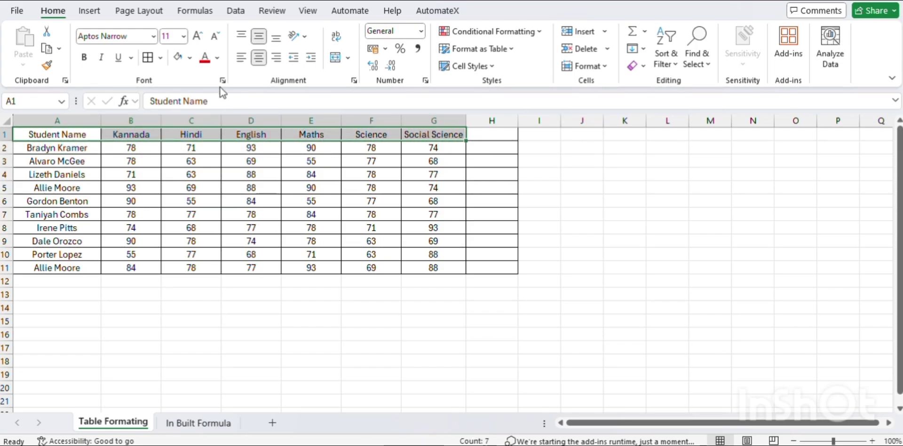
{"action": "left_click", "coordinate": [190, 57]}
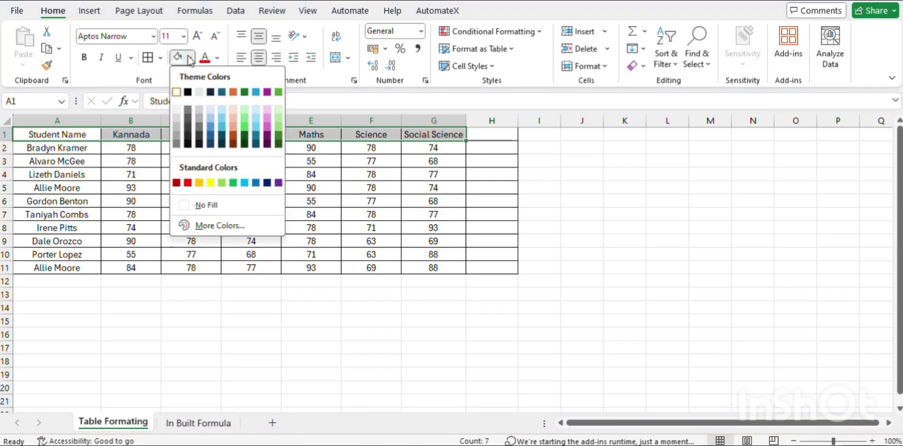
{"action": "left_click", "coordinate": [210, 183]}
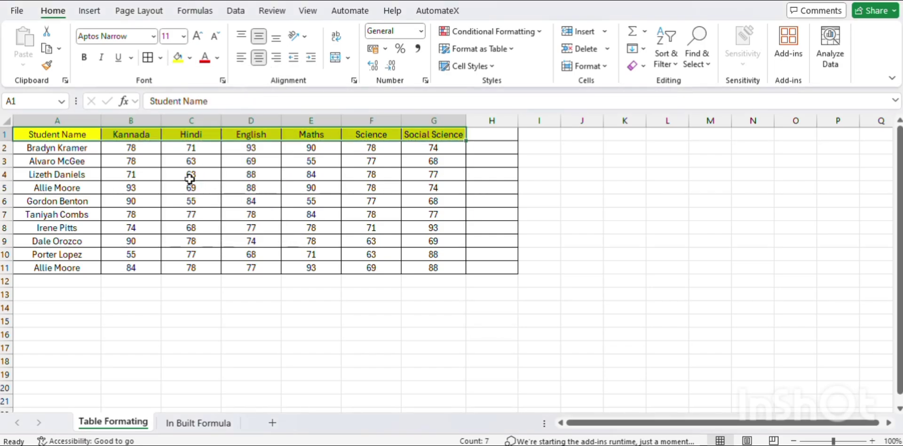
{"action": "left_click_drag", "start_coordinate": [80, 148], "coordinate": [82, 267]}
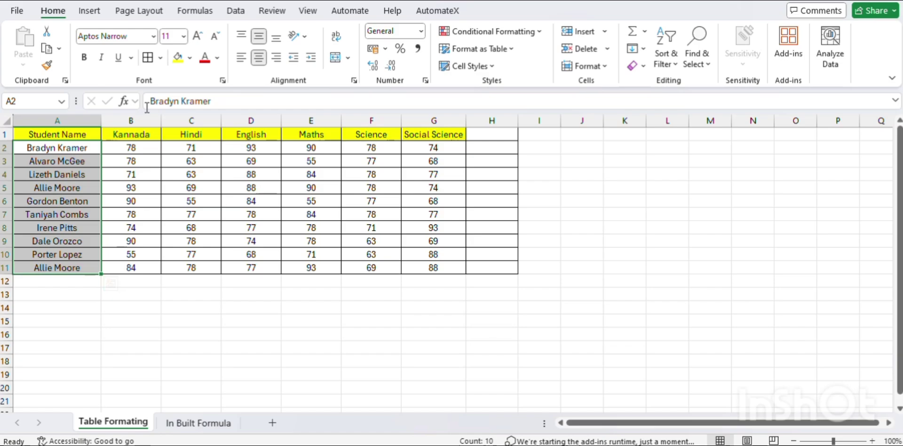
{"action": "left_click", "coordinate": [178, 59]}
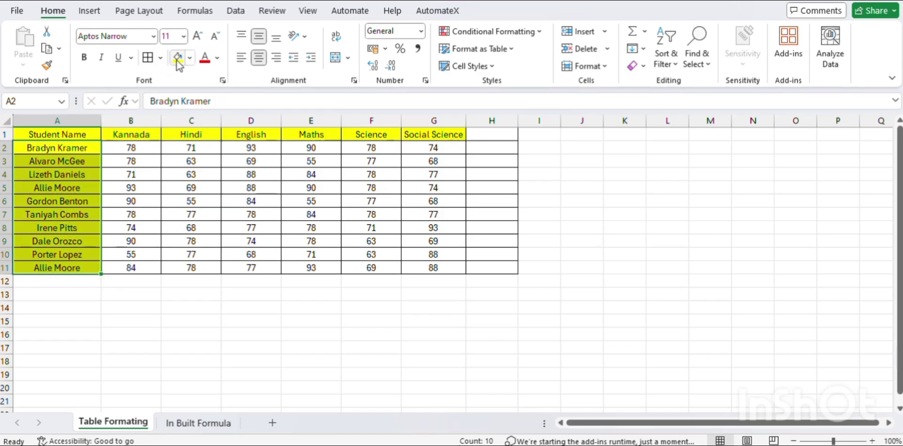
{"action": "left_click", "coordinate": [183, 230]}
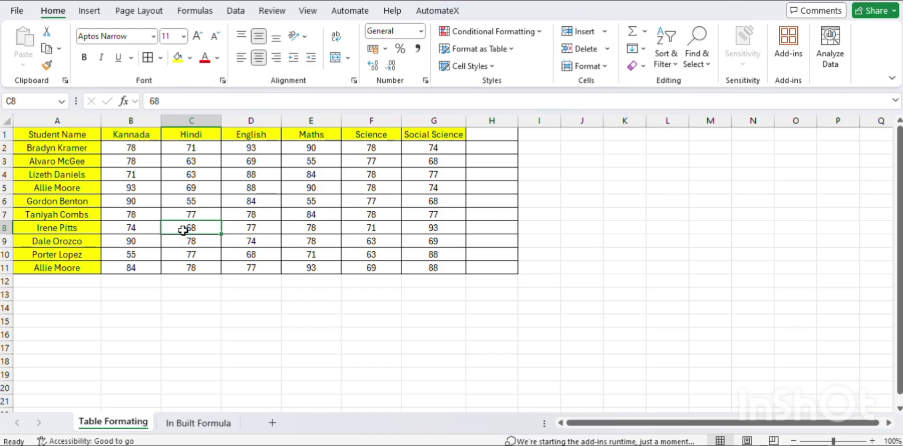
Undo both yellow fills on the header row and the student names
{"action": "key", "text": "ctrl+z"}
{"action": "key", "text": "ctrl+z"}
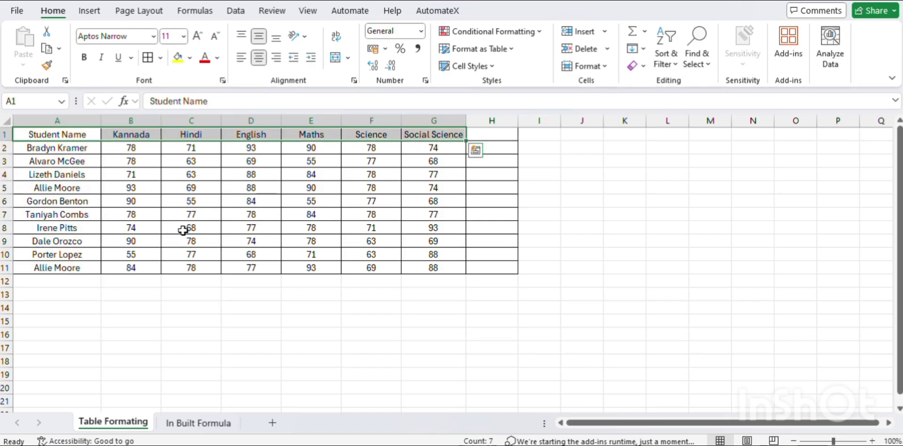
{"action": "left_click", "coordinate": [177, 201]}
Browse the AutoFormat styles for the student marks table and apply the Colorful 1 style
{"action": "left_click", "coordinate": [150, 178]}
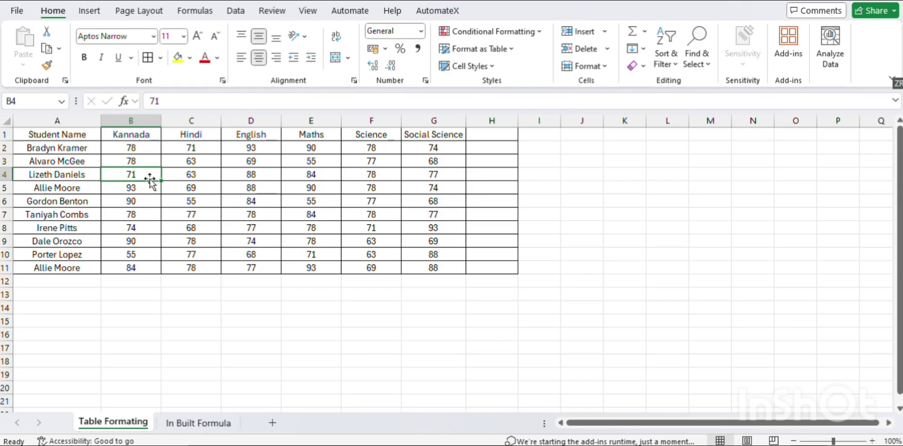
{"action": "key", "text": "alt"}
{"action": "key", "text": "o"}
{"action": "key", "text": "a"}
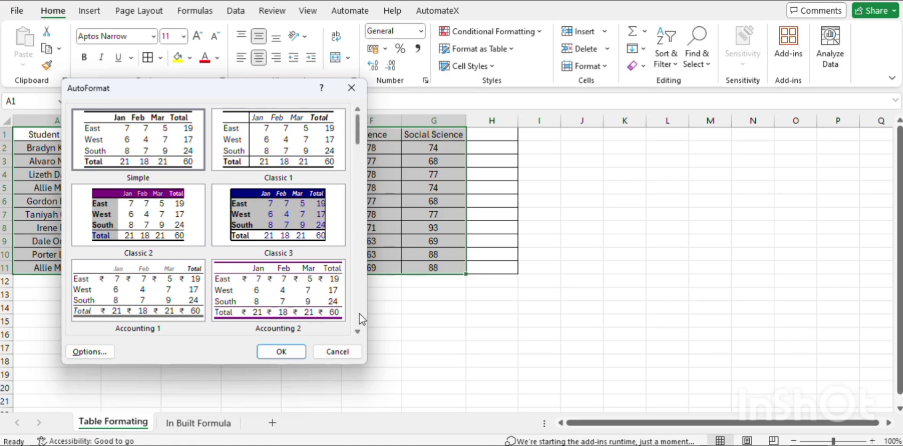
{"action": "left_click", "coordinate": [357, 332]}
{"action": "left_click", "coordinate": [358, 332]}
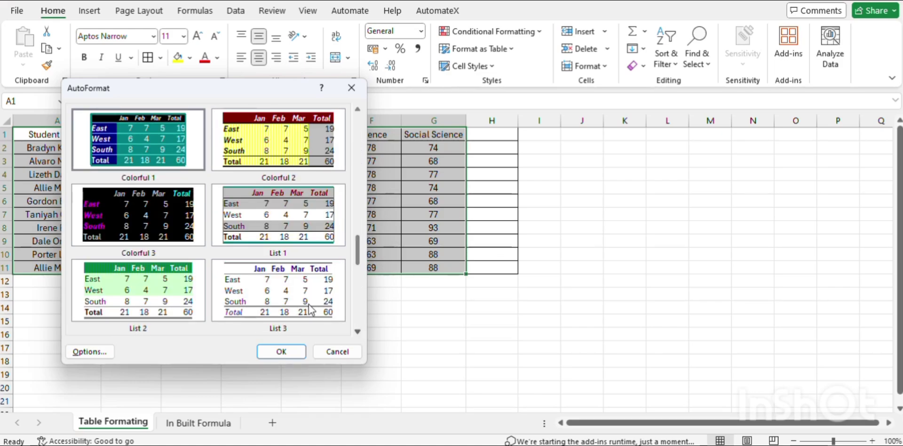
{"action": "left_click", "coordinate": [227, 151]}
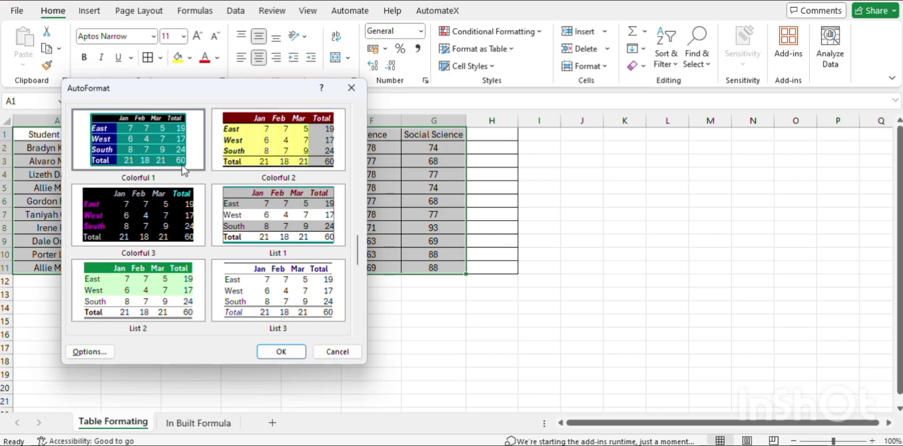
{"action": "left_click", "coordinate": [358, 330]}
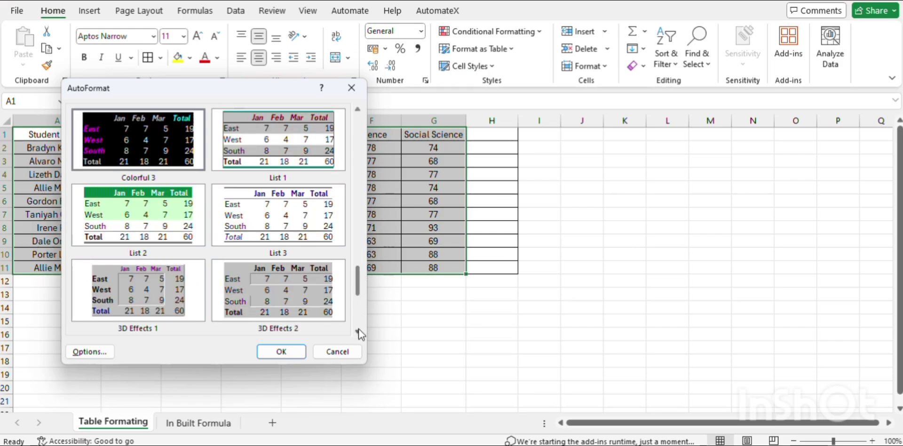
{"action": "left_click", "coordinate": [358, 330]}
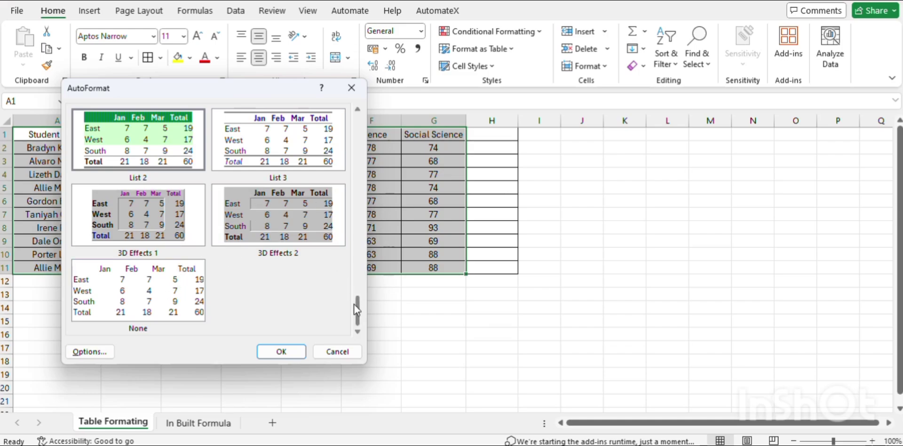
{"action": "left_click_drag", "start_coordinate": [358, 321], "coordinate": [359, 247]}
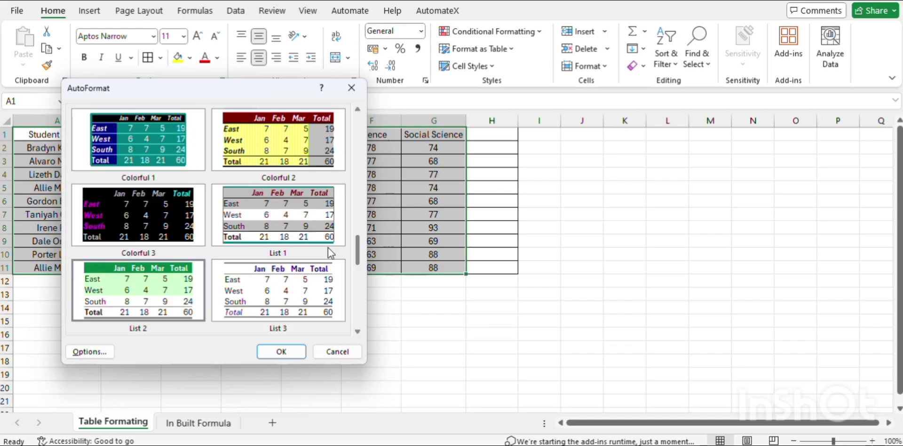
{"action": "left_click", "coordinate": [142, 137]}
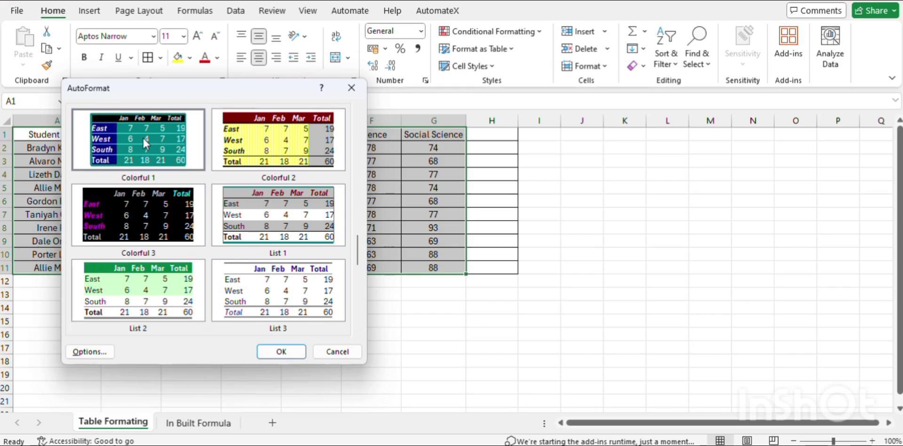
{"action": "left_click", "coordinate": [281, 352]}
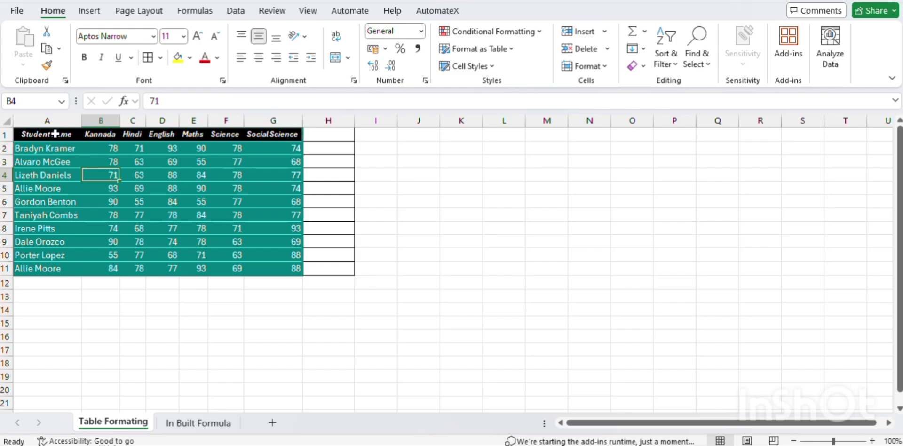
Undo the AutoFormat on the marks table and switch to the In Built Formula sheet
{"action": "key", "text": "ctrl+z"}
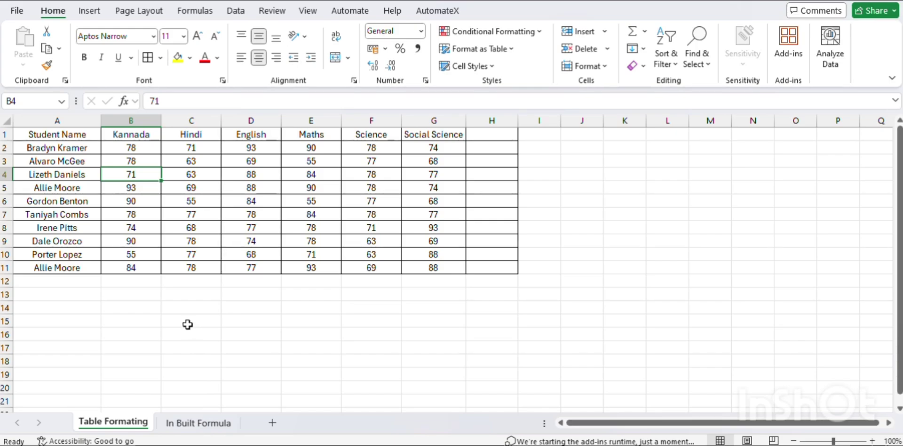
{"action": "left_click", "coordinate": [197, 424]}
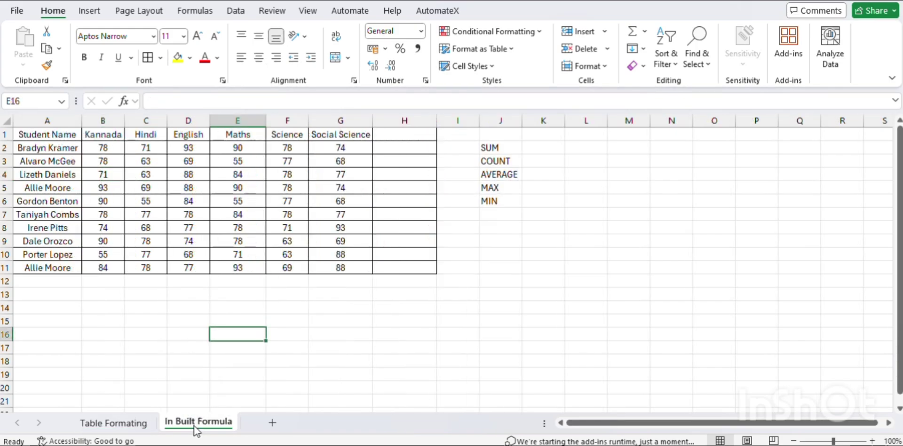
{"action": "left_click", "coordinate": [160, 294]}
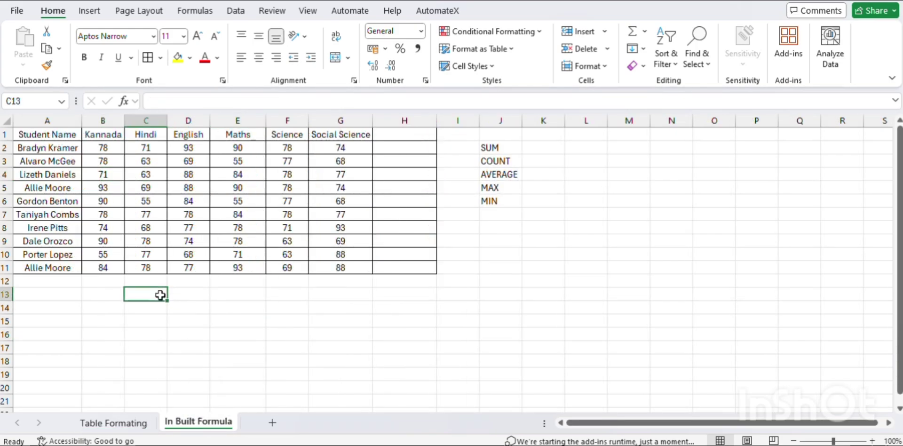
{"action": "left_click", "coordinate": [504, 149]}
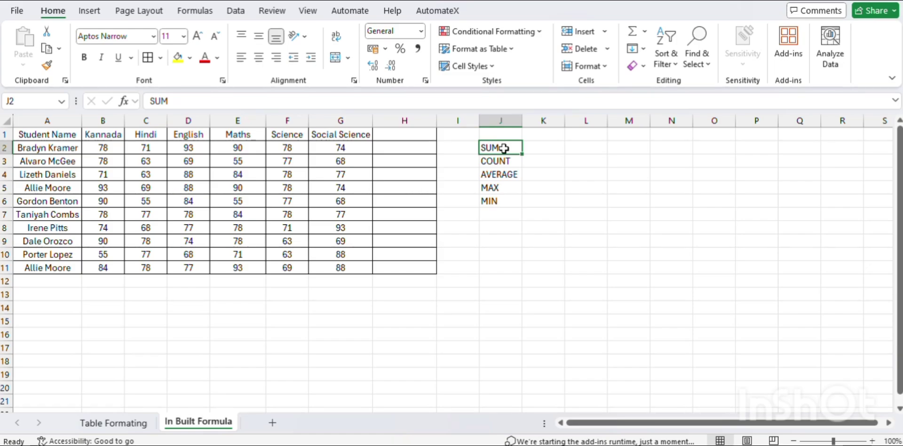
{"action": "key", "text": "Down"}
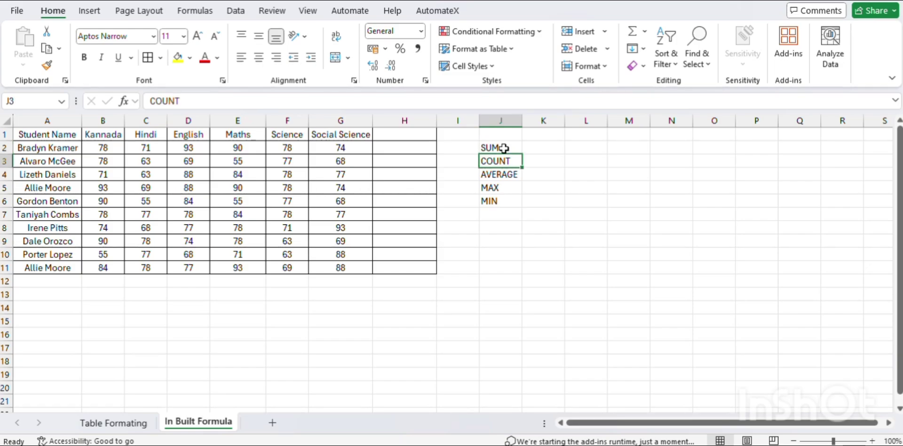
{"action": "key", "text": "Down"}
{"action": "key", "text": "Down"}
{"action": "key", "text": "Down"}
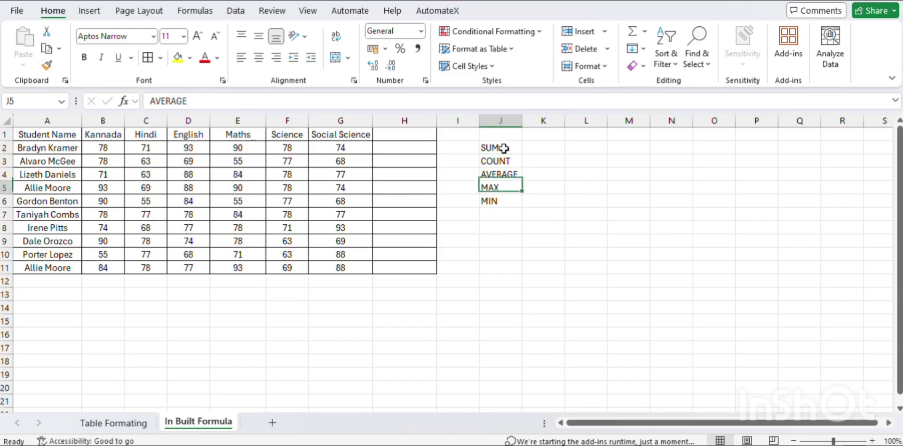
{"action": "left_click", "coordinate": [544, 149]}
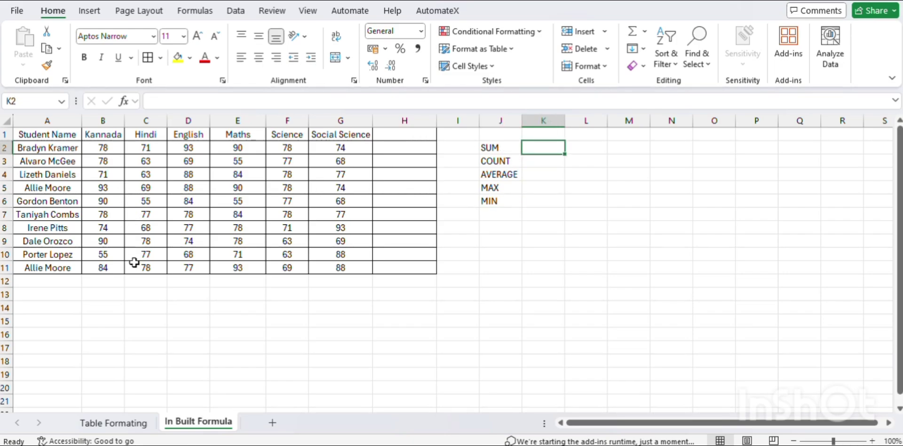
{"action": "left_click", "coordinate": [117, 282]}
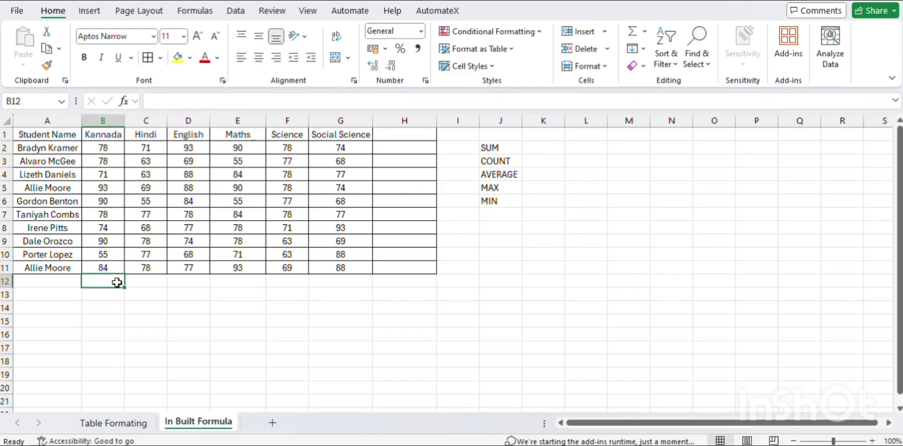
Enter a SUM formula in K2 that totals all the marks in B2:G11
{"action": "left_click", "coordinate": [555, 148]}
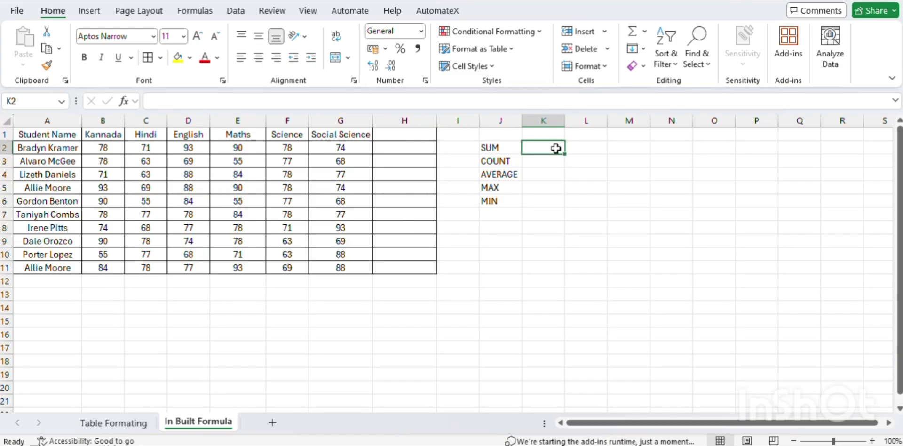
{"action": "type", "text": "=sum"}
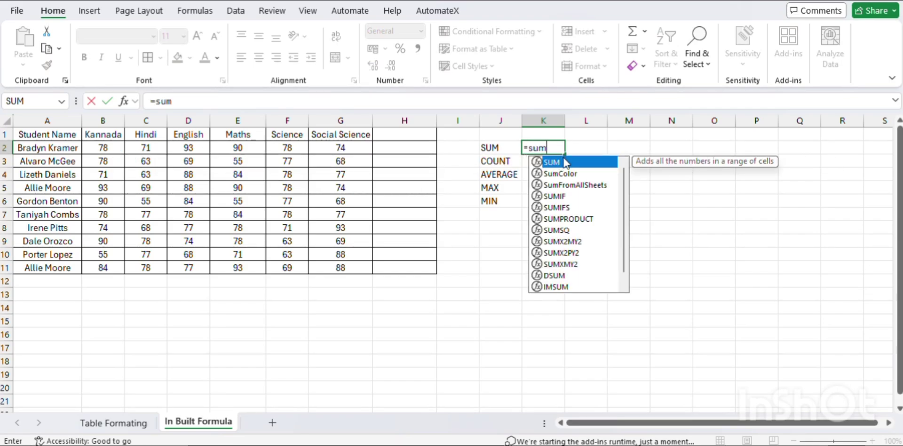
{"action": "double_click", "coordinate": [560, 163]}
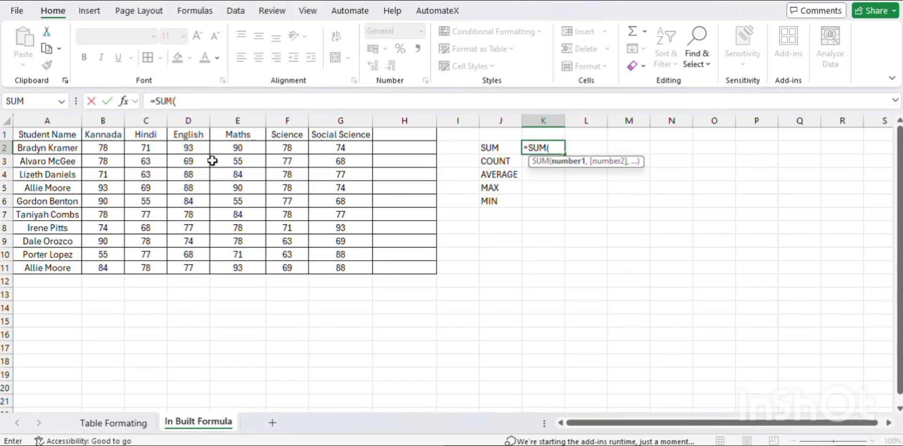
{"action": "left_click", "coordinate": [96, 149]}
{"action": "left_click_drag", "start_coordinate": [96, 149], "coordinate": [353, 266]}
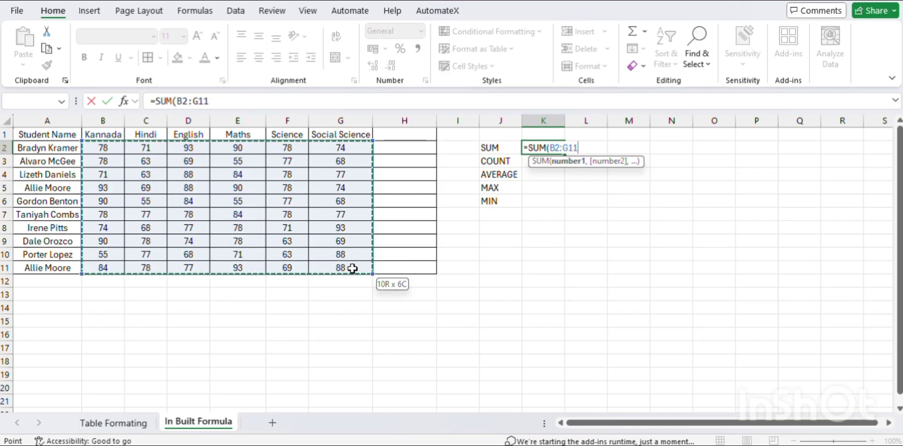
{"action": "type", "text": ")"}
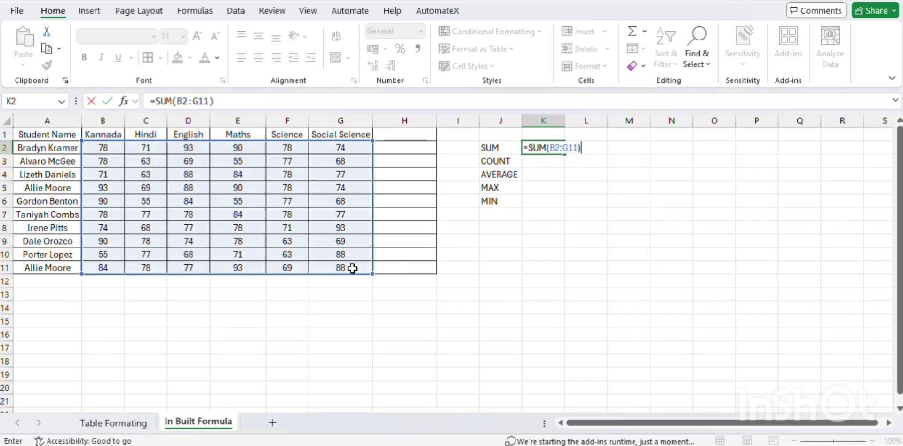
{"action": "key", "text": "Return"}
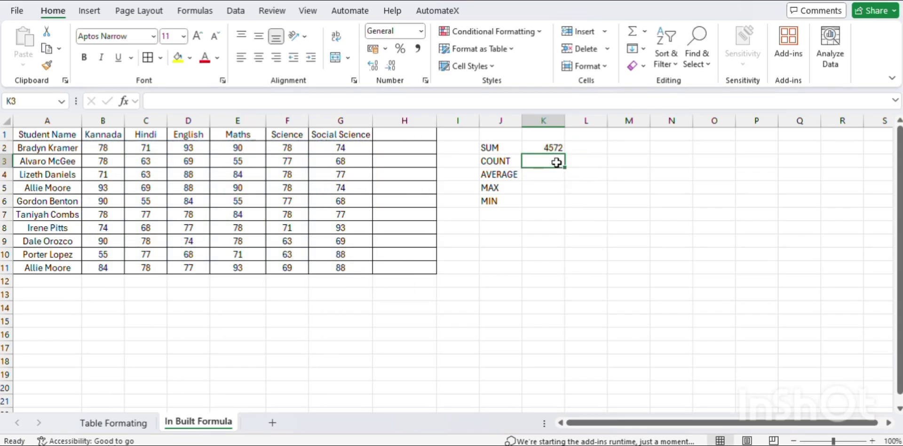
Enter a COUNT formula in K3 for the marks range B2:G11
{"action": "type", "text": "=cou"}
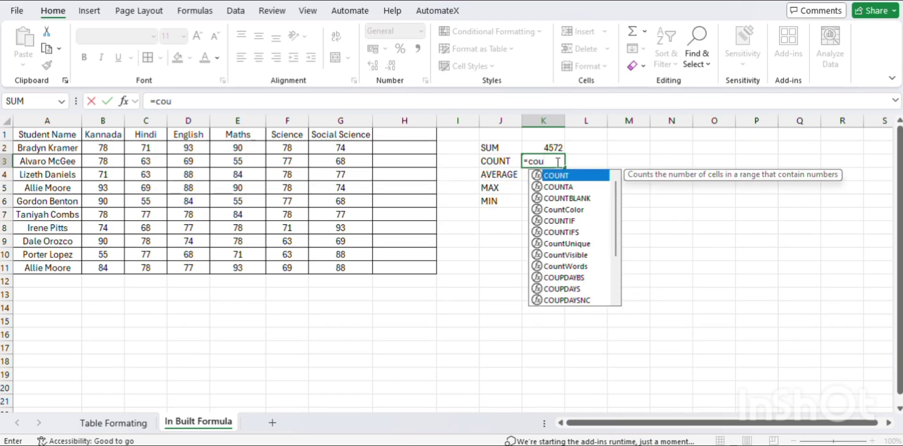
{"action": "double_click", "coordinate": [565, 175]}
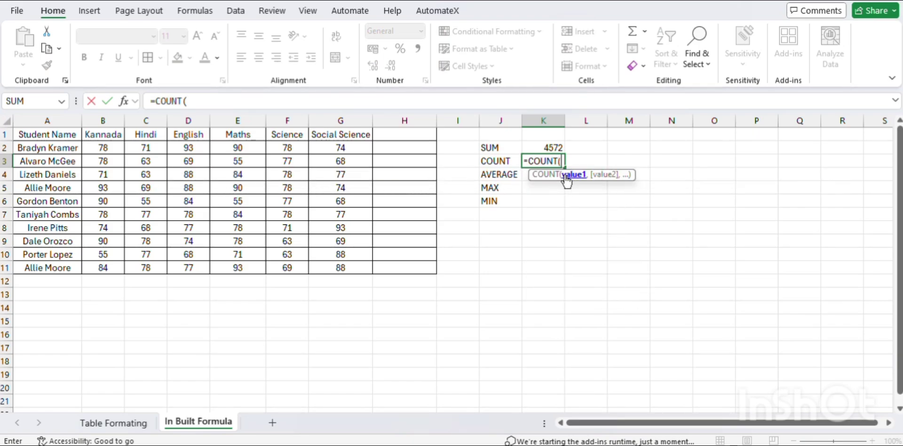
{"action": "left_click_drag", "start_coordinate": [108, 149], "coordinate": [330, 268]}
{"action": "type", "text": ")"}
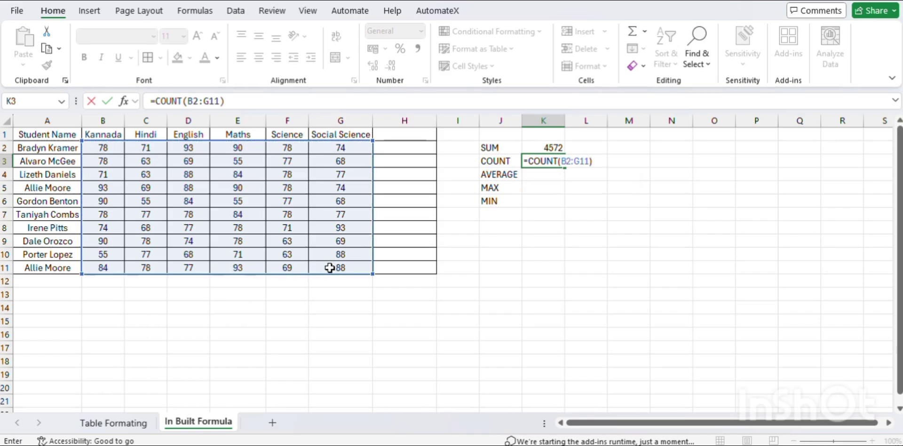
{"action": "key", "text": "Return"}
Enter an AVERAGE formula in K4 for the marks range B2:G11
{"action": "type", "text": "="}
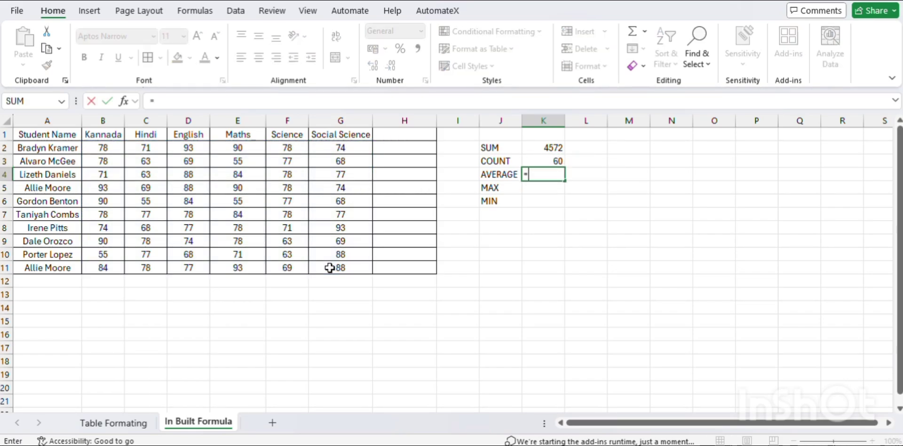
{"action": "type", "text": "aver"}
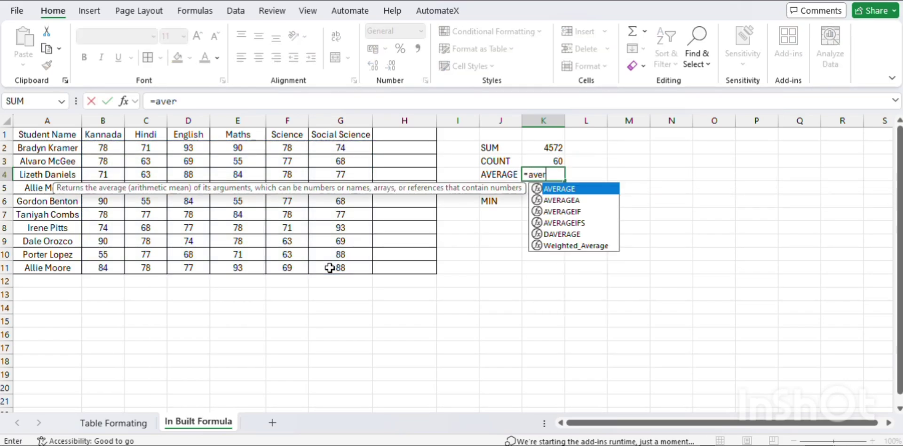
{"action": "double_click", "coordinate": [564, 192]}
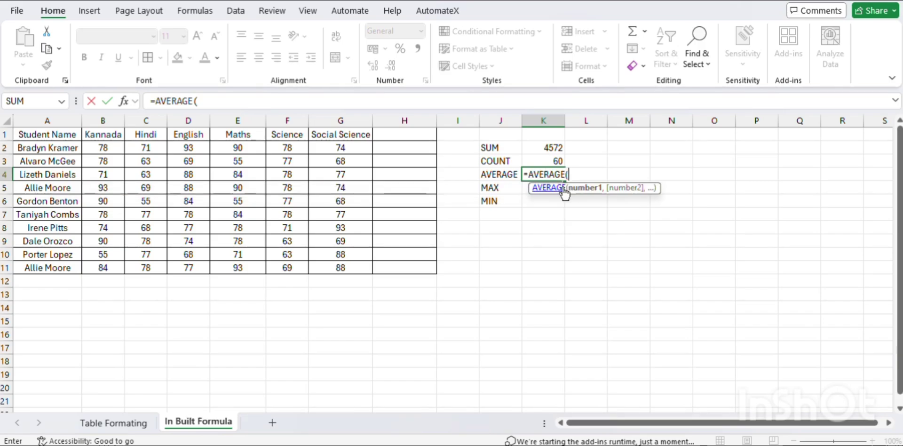
{"action": "left_click", "coordinate": [108, 146]}
{"action": "left_click_drag", "start_coordinate": [108, 147], "coordinate": [347, 262]}
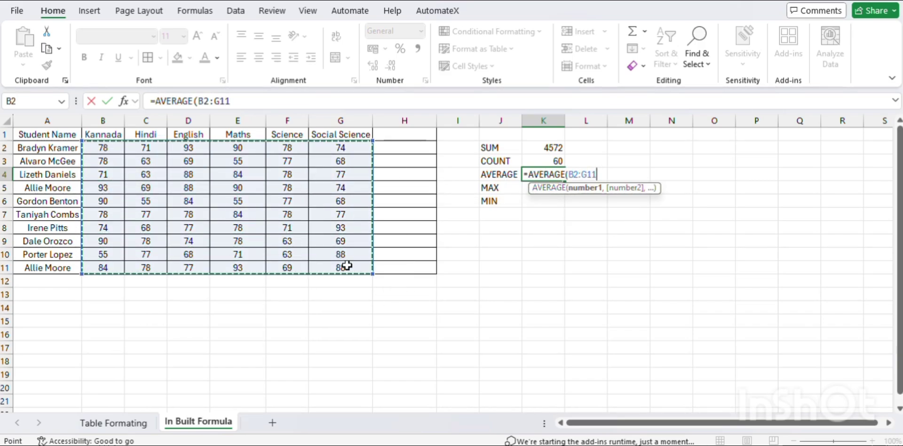
{"action": "type", "text": ")"}
{"action": "key", "text": "Return"}
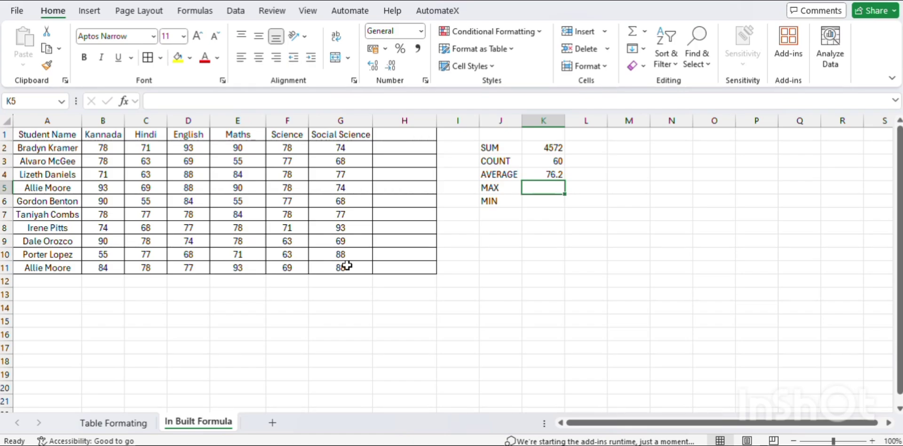
Enter a MAX formula in K5 that finds the highest mark in B2:G11
{"action": "type", "text": "="}
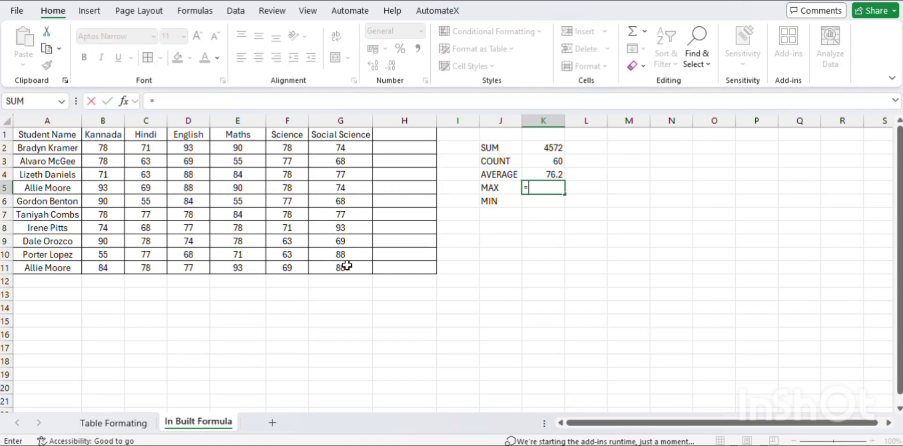
{"action": "type", "text": "m"}
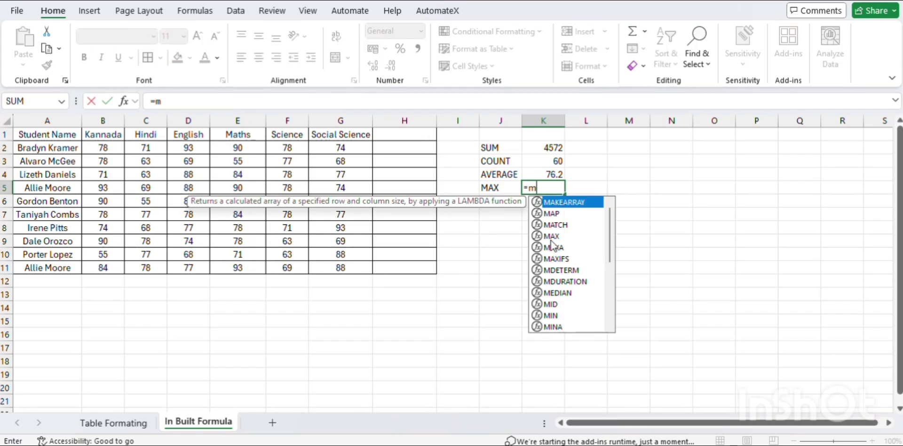
{"action": "double_click", "coordinate": [551, 236]}
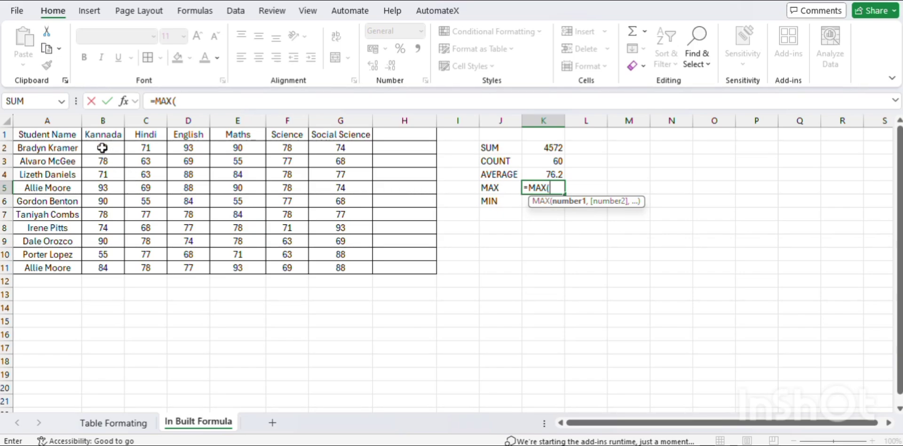
{"action": "left_click_drag", "start_coordinate": [102, 147], "coordinate": [343, 270]}
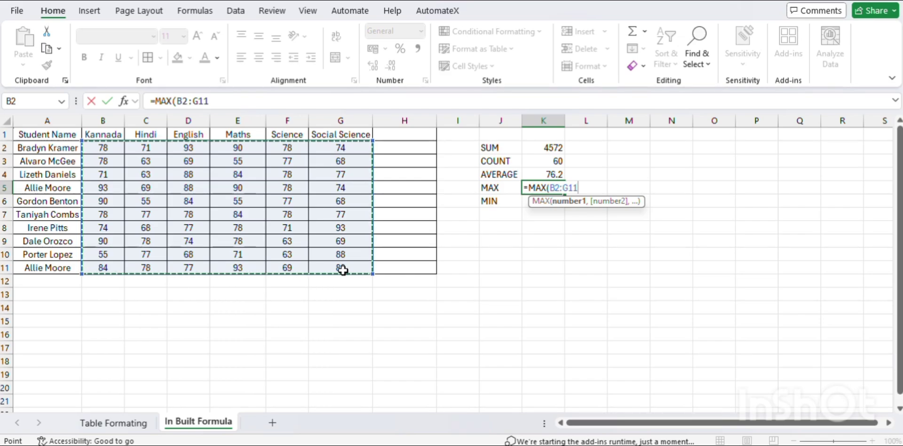
{"action": "type", "text": ")"}
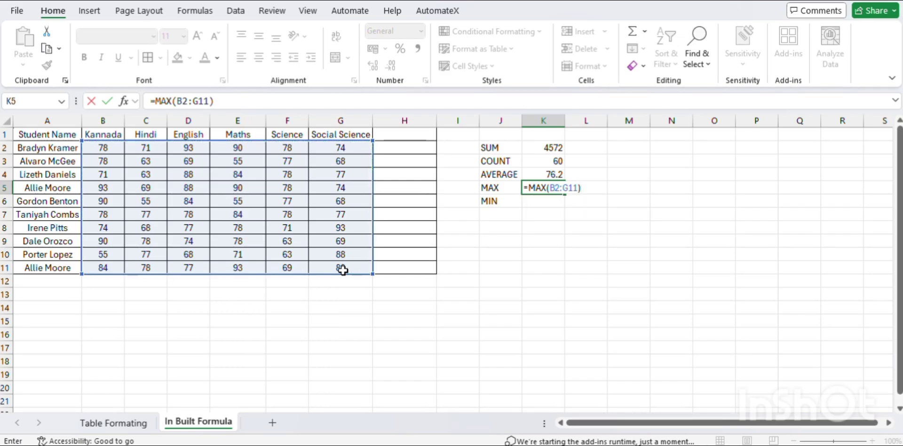
{"action": "key", "text": "Return"}
Enter a MIN formula in K6 that finds the lowest mark in B2:G11
{"action": "type", "text": "="}
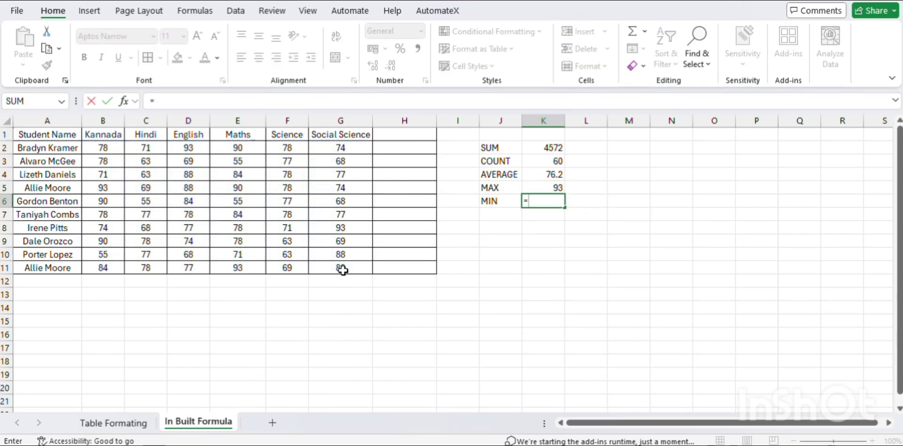
{"action": "type", "text": "m"}
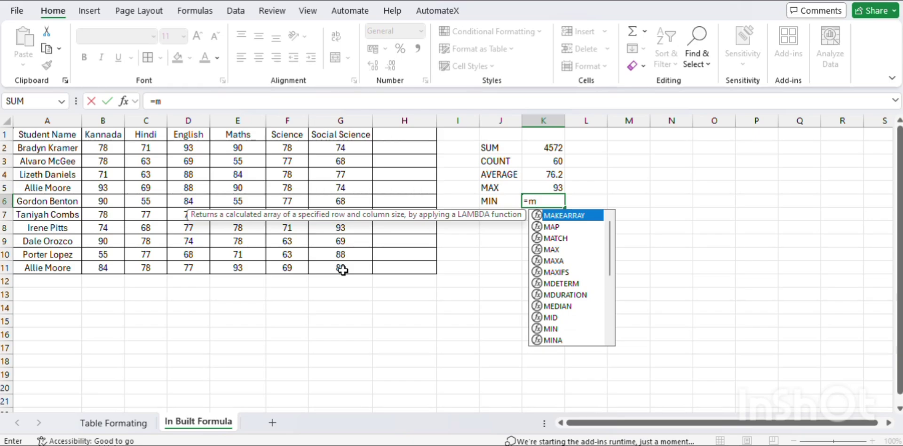
{"action": "type", "text": "in"}
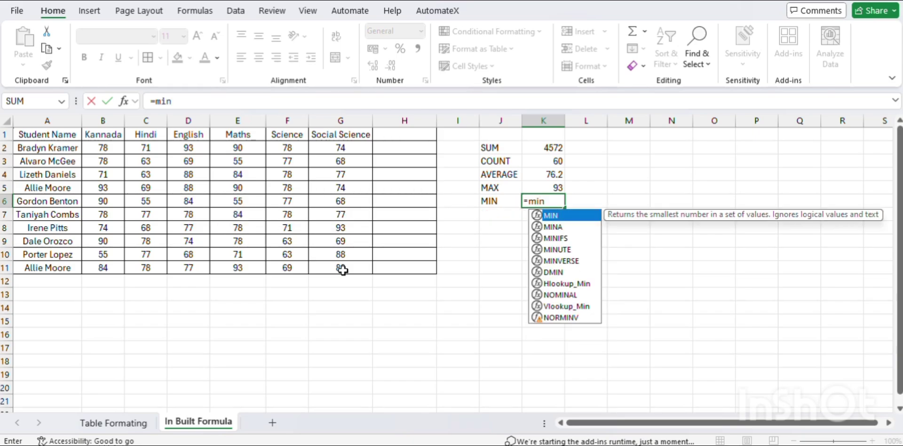
{"action": "double_click", "coordinate": [557, 216]}
{"action": "left_click_drag", "start_coordinate": [104, 148], "coordinate": [361, 270]}
{"action": "type", "text": ")"}
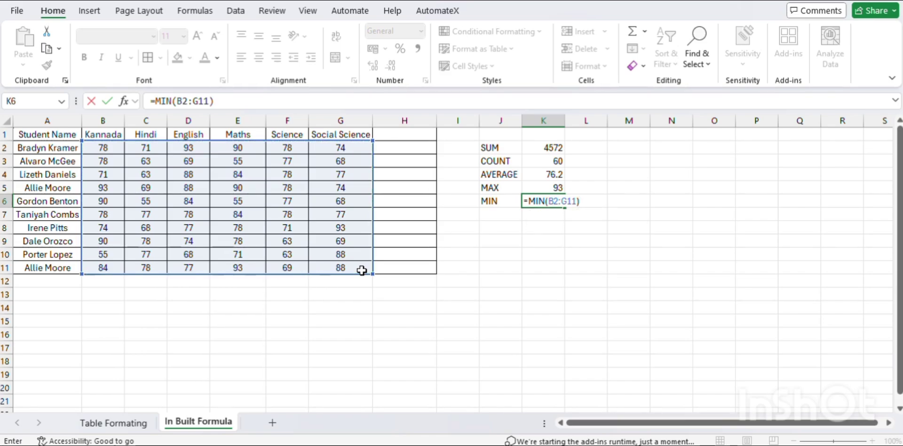
{"action": "key", "text": "Return"}
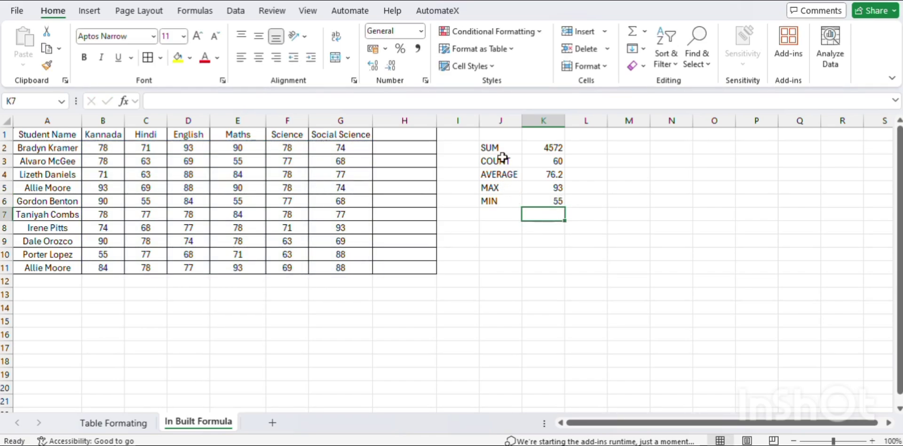
{"action": "left_click_drag", "start_coordinate": [491, 147], "coordinate": [501, 203]}
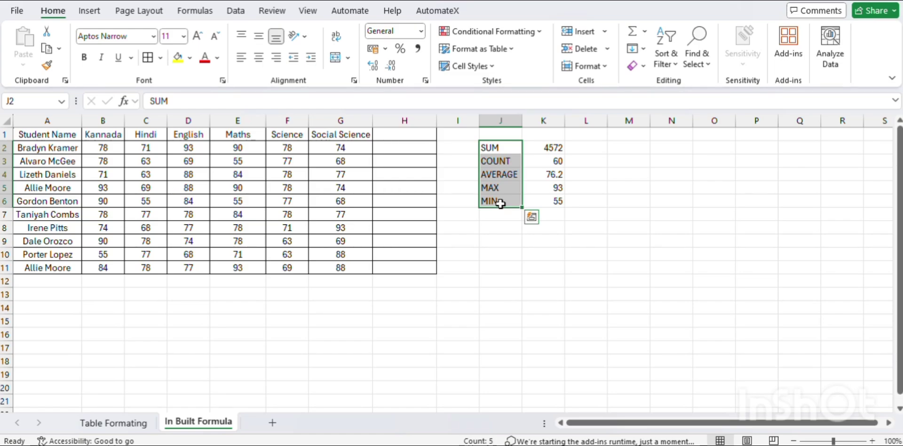
{"action": "left_click", "coordinate": [459, 188]}
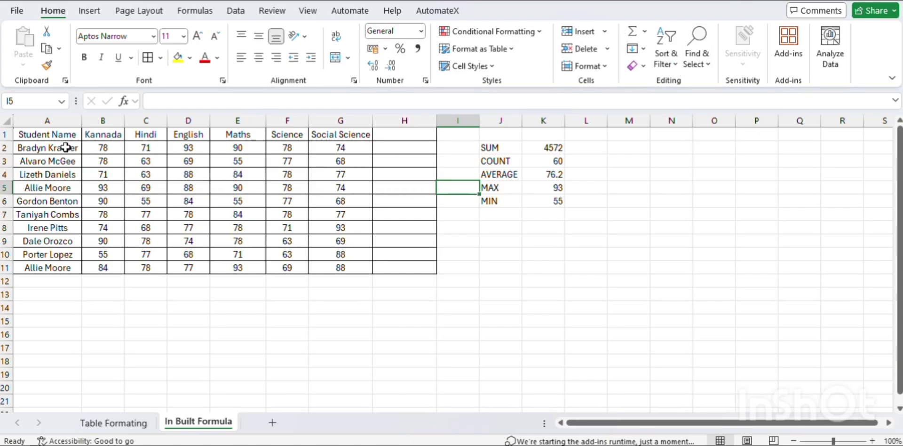
Preview a Quick Analysis Greater Than 60 rule with Green Fill with Dark Green Text on the marks table and dismiss it unapplied
{"action": "left_click_drag", "start_coordinate": [52, 134], "coordinate": [354, 275]}
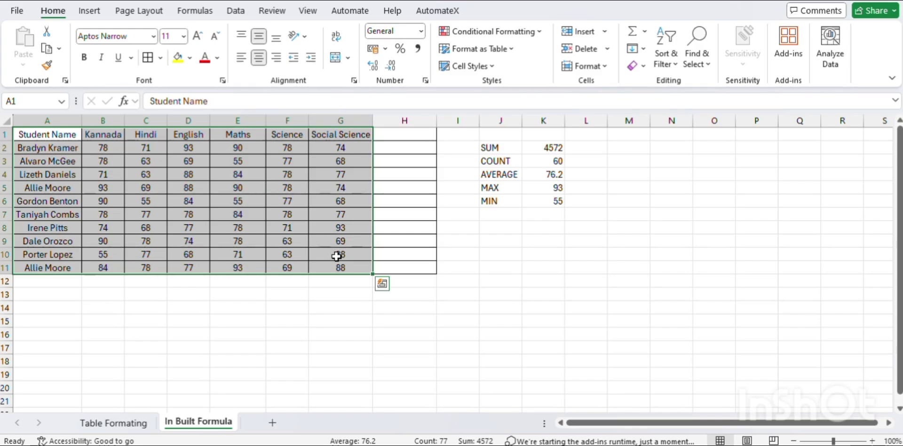
{"action": "key", "text": "ctrl+q"}
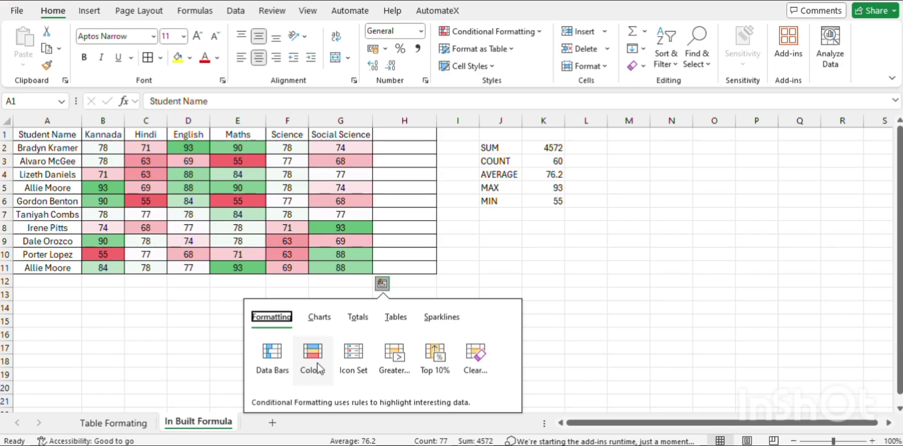
{"action": "left_click", "coordinate": [393, 363]}
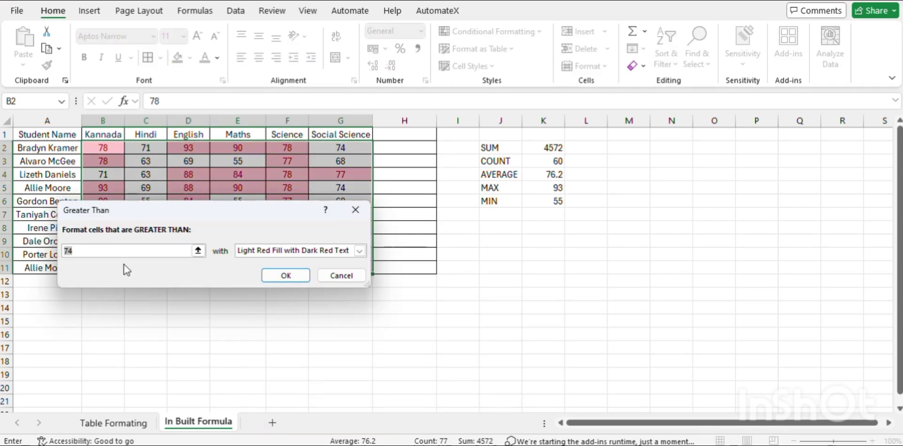
{"action": "type", "text": "60"}
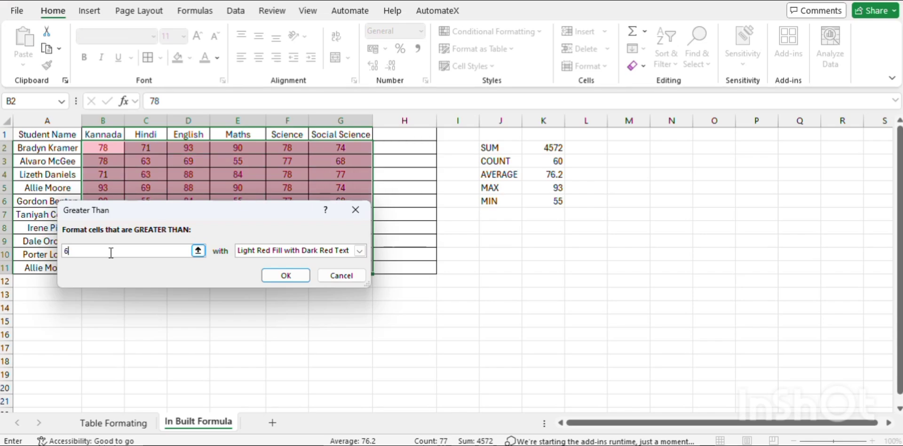
{"action": "left_click", "coordinate": [359, 251]}
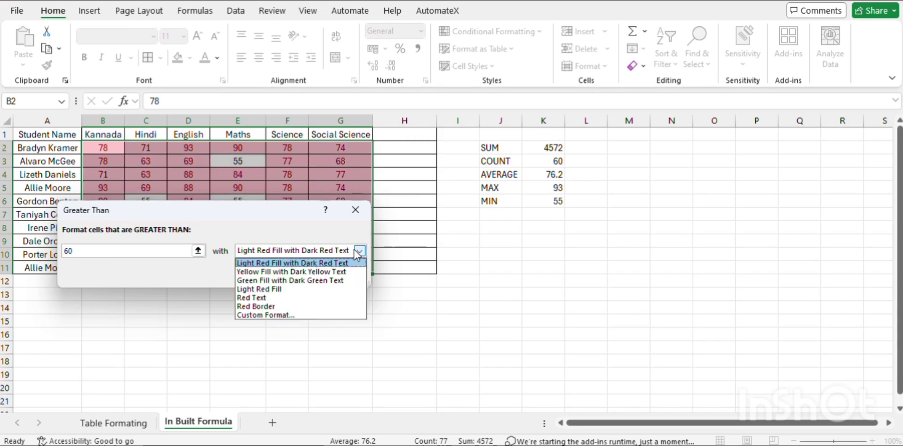
{"action": "left_click", "coordinate": [323, 280]}
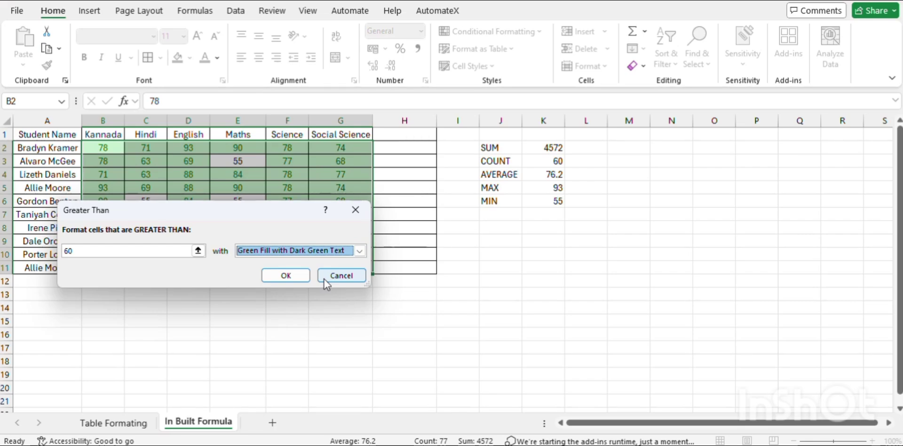
{"action": "left_click", "coordinate": [356, 207]}
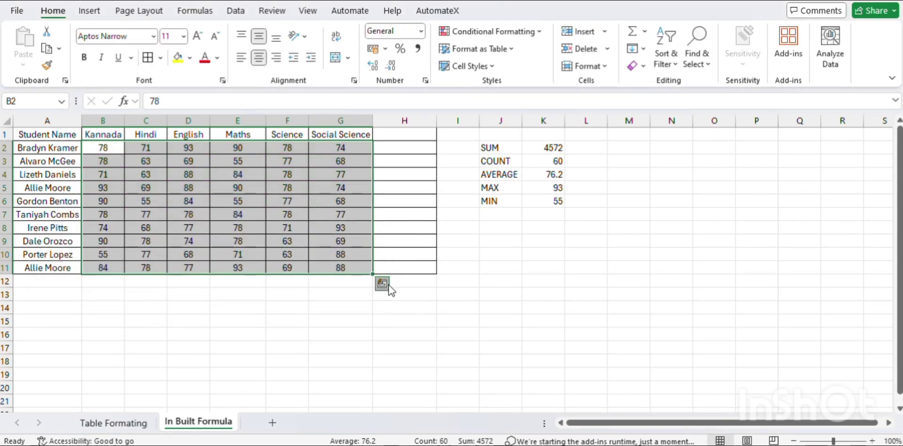
Apply Quick Analysis data bars to the marks in B2:G11
{"action": "left_click", "coordinate": [384, 284]}
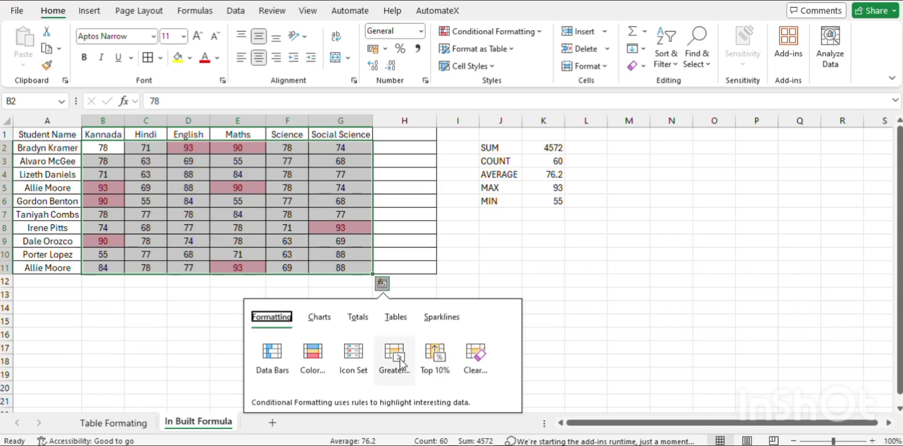
{"action": "left_click", "coordinate": [276, 355]}
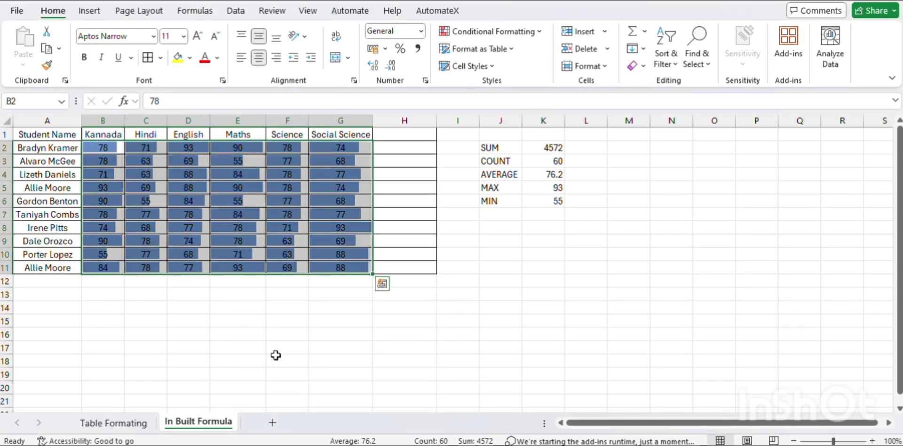
Clear the data bar conditional formatting from the marks in B2:G11 using Quick Analysis
{"action": "left_click", "coordinate": [382, 284]}
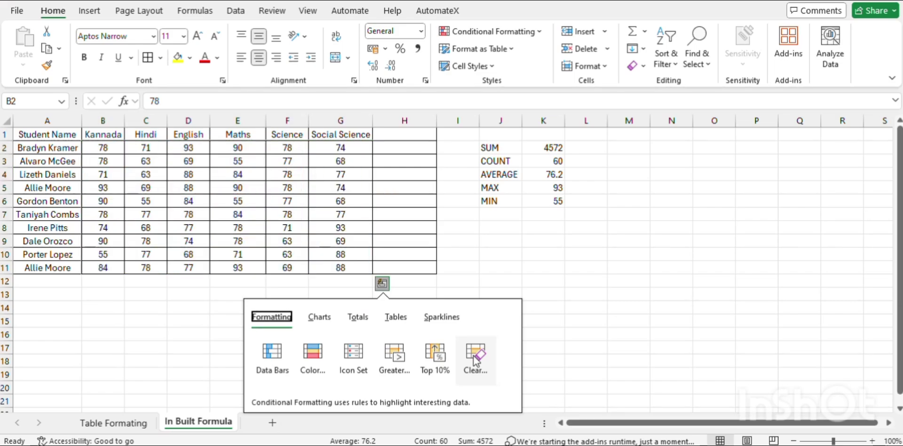
{"action": "left_click", "coordinate": [474, 358]}
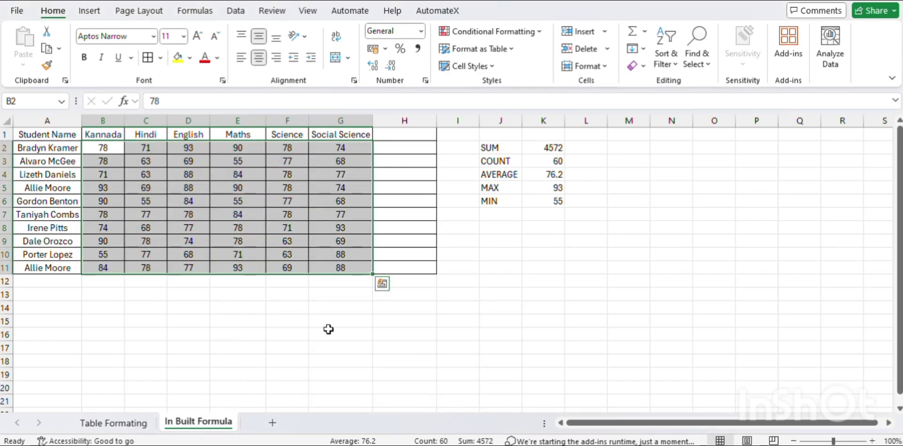
Preview the Quick Analysis chart suggestions for the marks in B2:G11, including clustered column and stacked column
{"action": "left_click", "coordinate": [381, 284]}
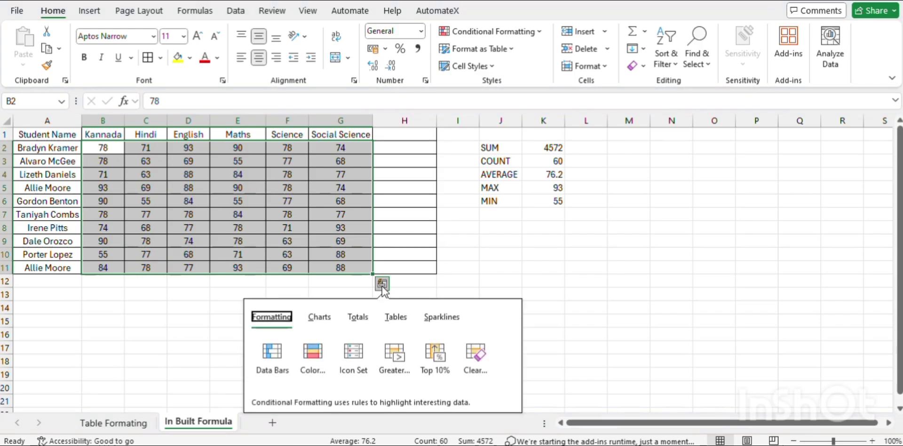
{"action": "left_click", "coordinate": [320, 319]}
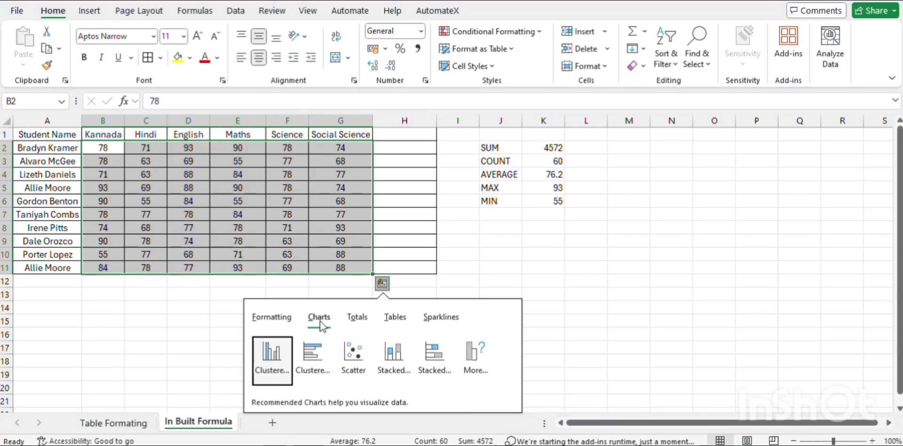
{"action": "mouse_move", "coordinate": [275, 364]}
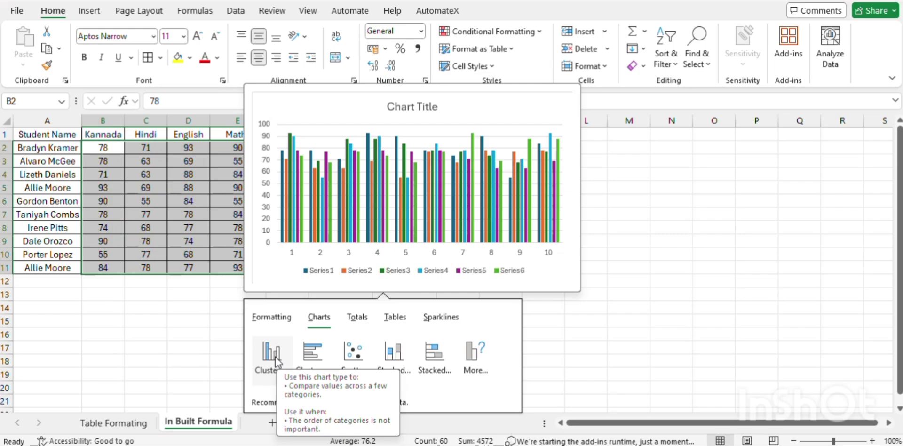
{"action": "mouse_move", "coordinate": [323, 357]}
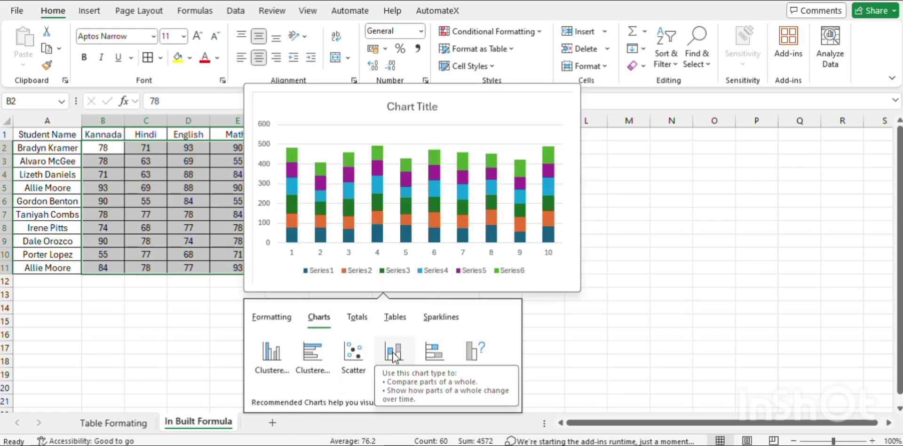
{"action": "mouse_move", "coordinate": [434, 359]}
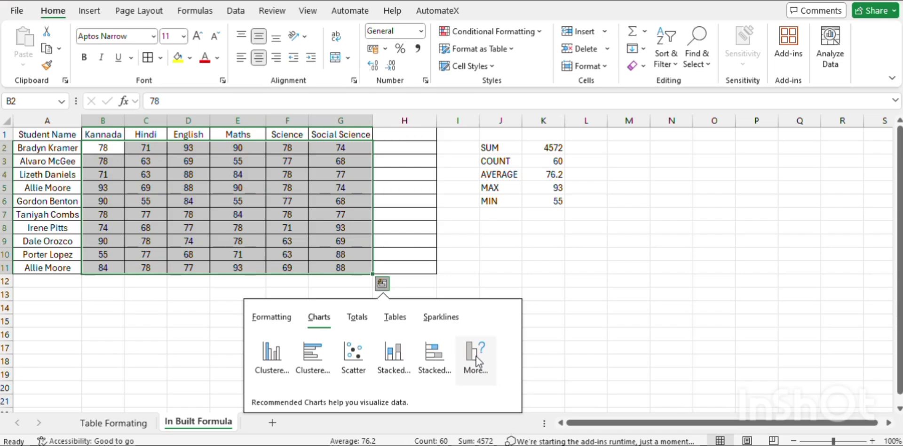
Add a Quick Analysis running total of the subject marks in row 12, below the table
{"action": "left_click", "coordinate": [358, 319]}
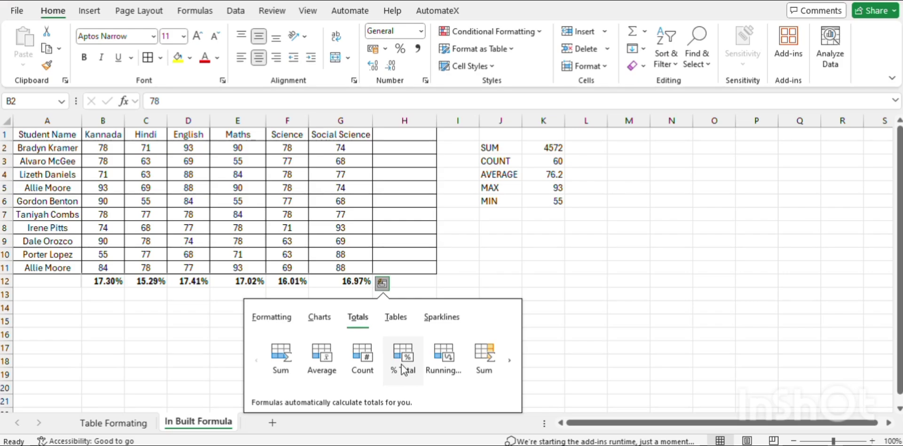
{"action": "left_click", "coordinate": [446, 360]}
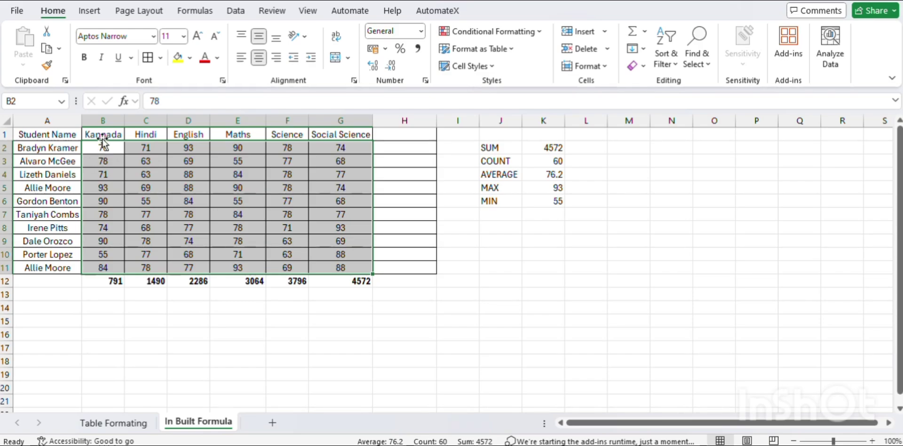
{"action": "left_click", "coordinate": [104, 292]}
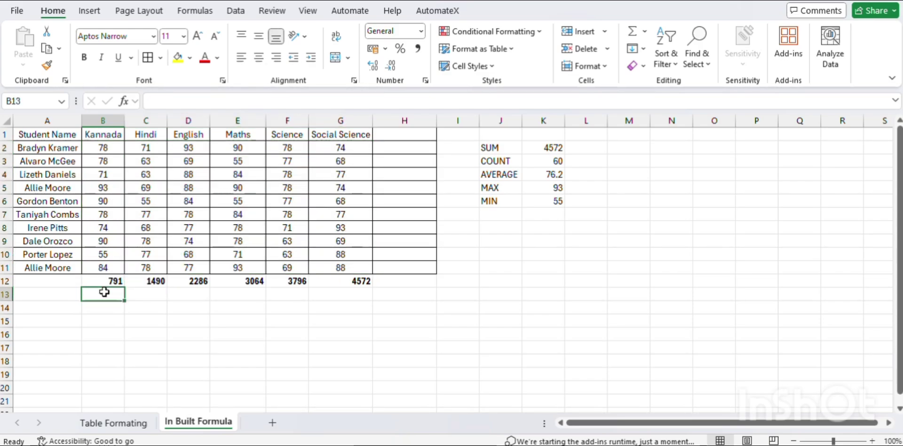
{"action": "left_click", "coordinate": [36, 149]}
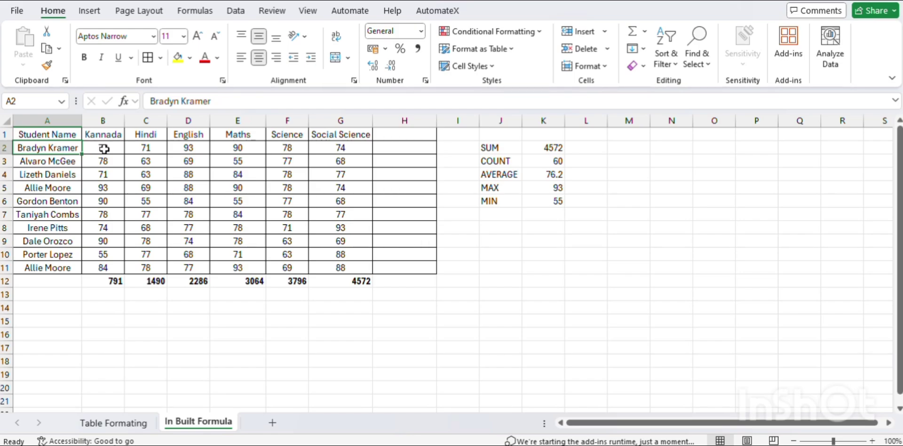
{"action": "left_click", "coordinate": [404, 147]}
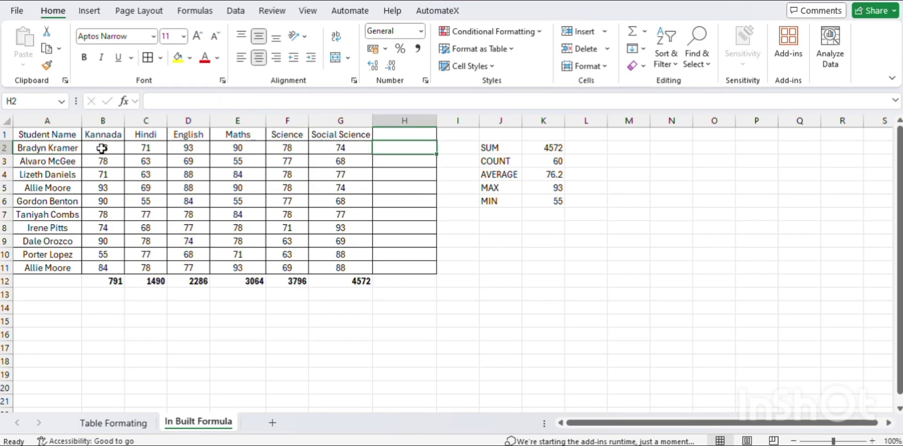
{"action": "left_click", "coordinate": [102, 148]}
Delete the running totals from row 12 below the marks table
{"action": "left_click_drag", "start_coordinate": [112, 281], "coordinate": [397, 307]}
{"action": "key", "text": "Delete"}
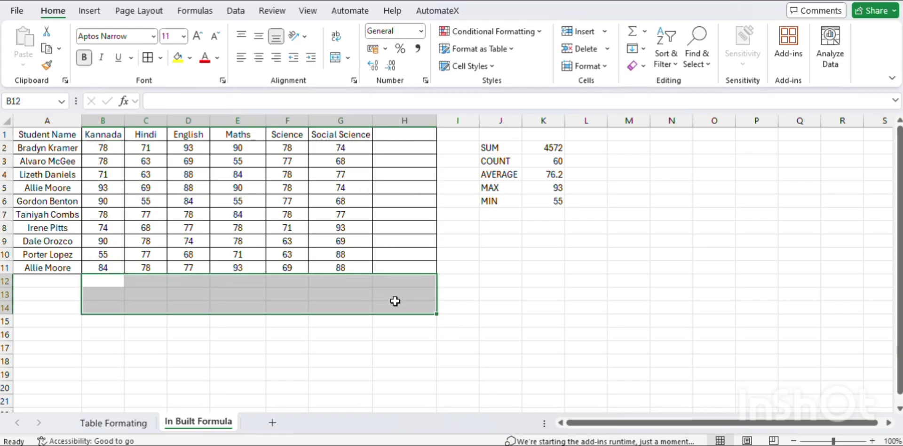
{"action": "left_click", "coordinate": [377, 342]}
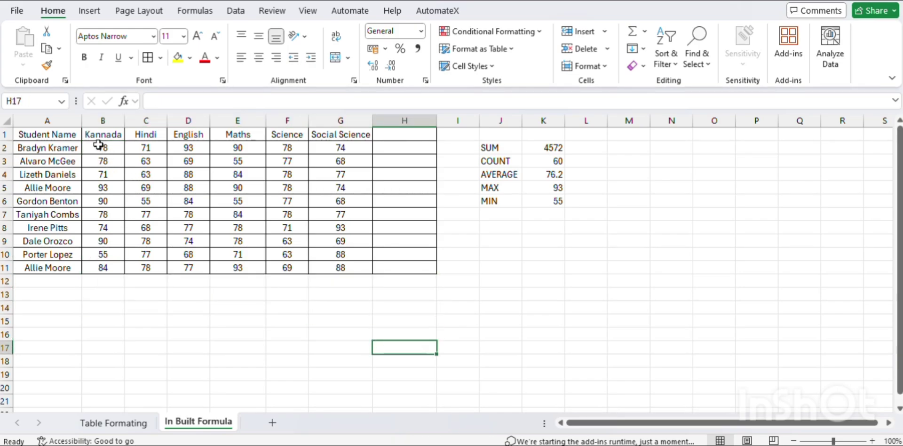
Preview the Quick Analysis row totals for B2:G11, including Sum and % Total in column H, and dismiss them unapplied
{"action": "left_click_drag", "start_coordinate": [97, 142], "coordinate": [358, 274]}
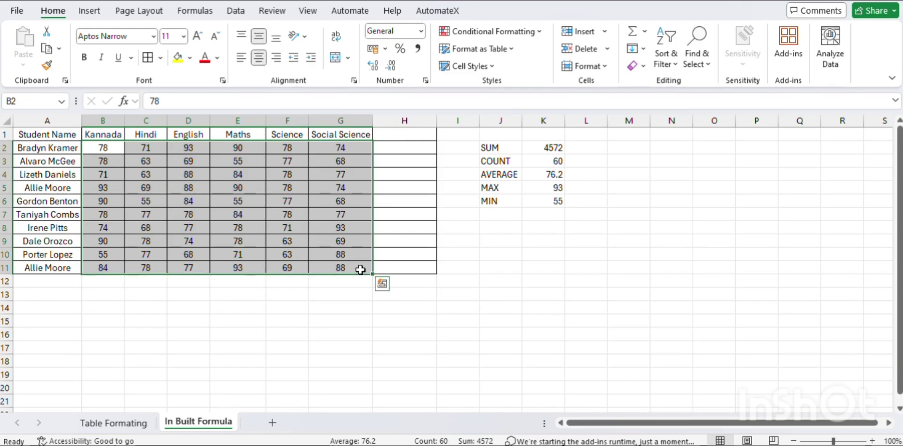
{"action": "left_click", "coordinate": [382, 284]}
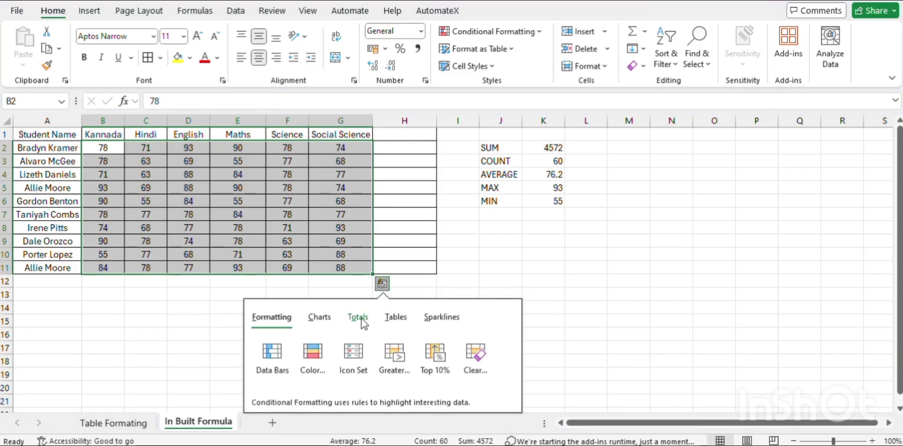
{"action": "left_click", "coordinate": [358, 317]}
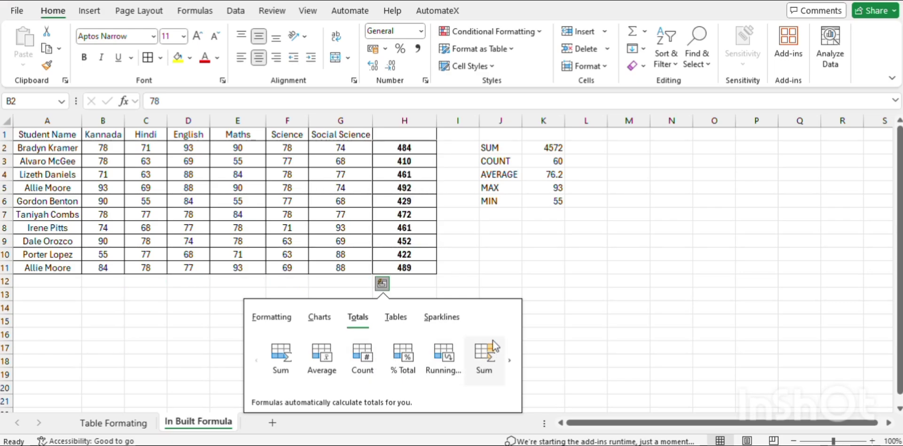
{"action": "left_click", "coordinate": [506, 359]}
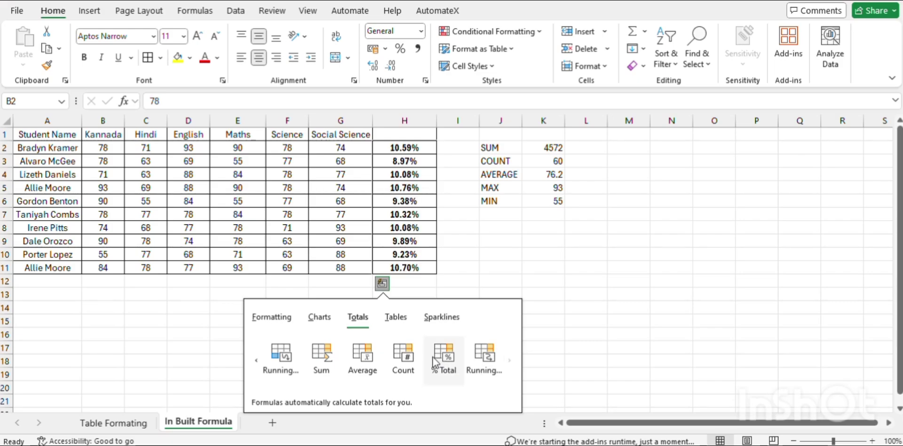
{"action": "left_click", "coordinate": [467, 284]}
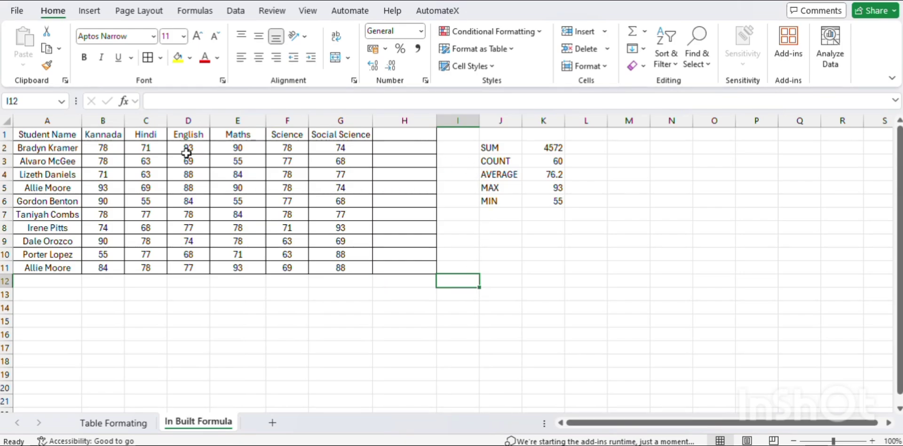
{"action": "left_click", "coordinate": [83, 15]}
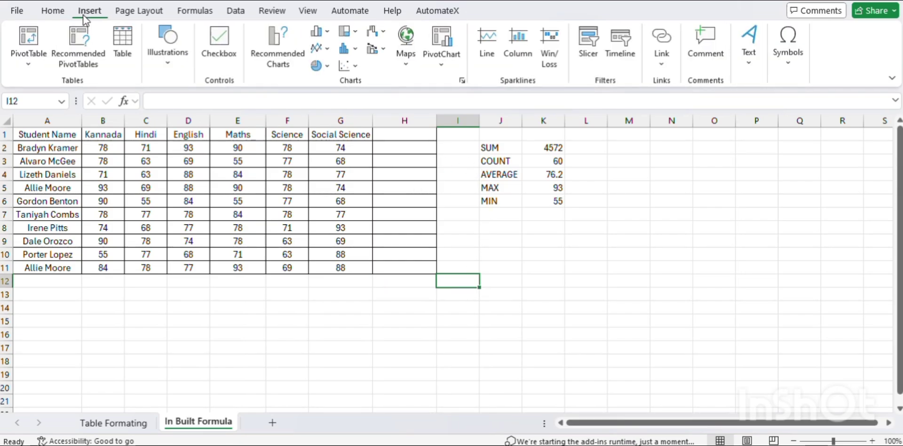
{"action": "left_click", "coordinate": [45, 15]}
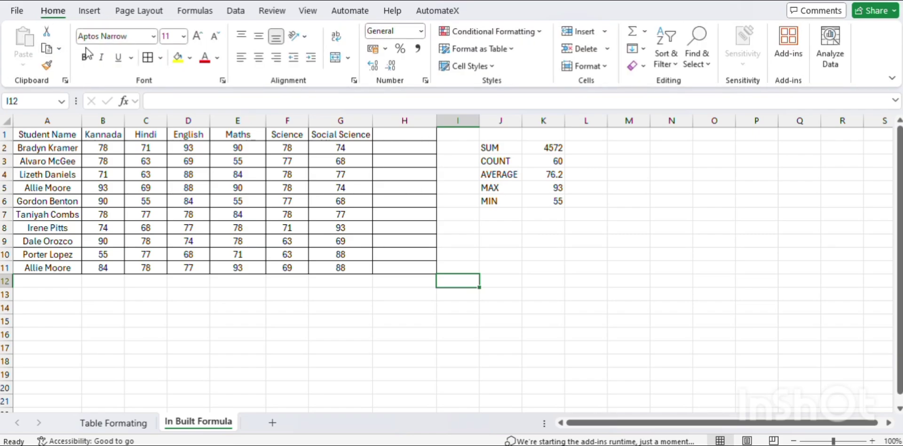